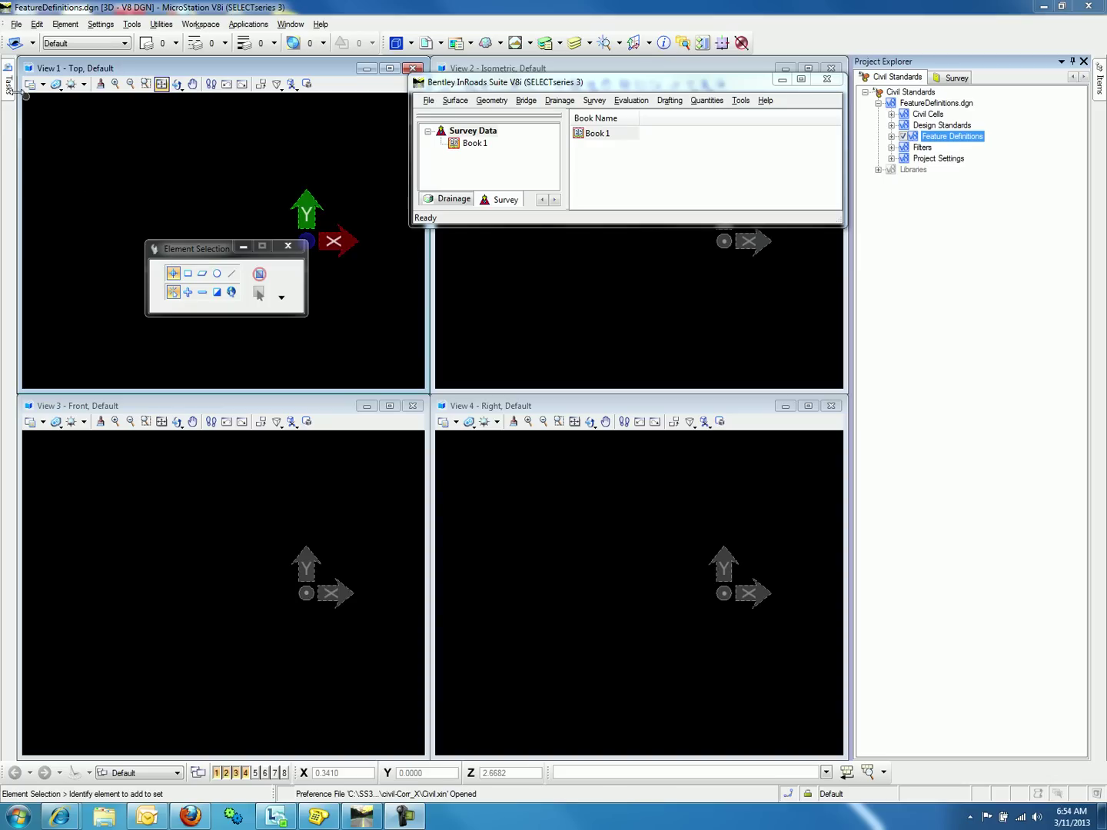
Step: Slide out the Civil Tools panel to show the Terrain Model tool group
mouse_move(7, 86)
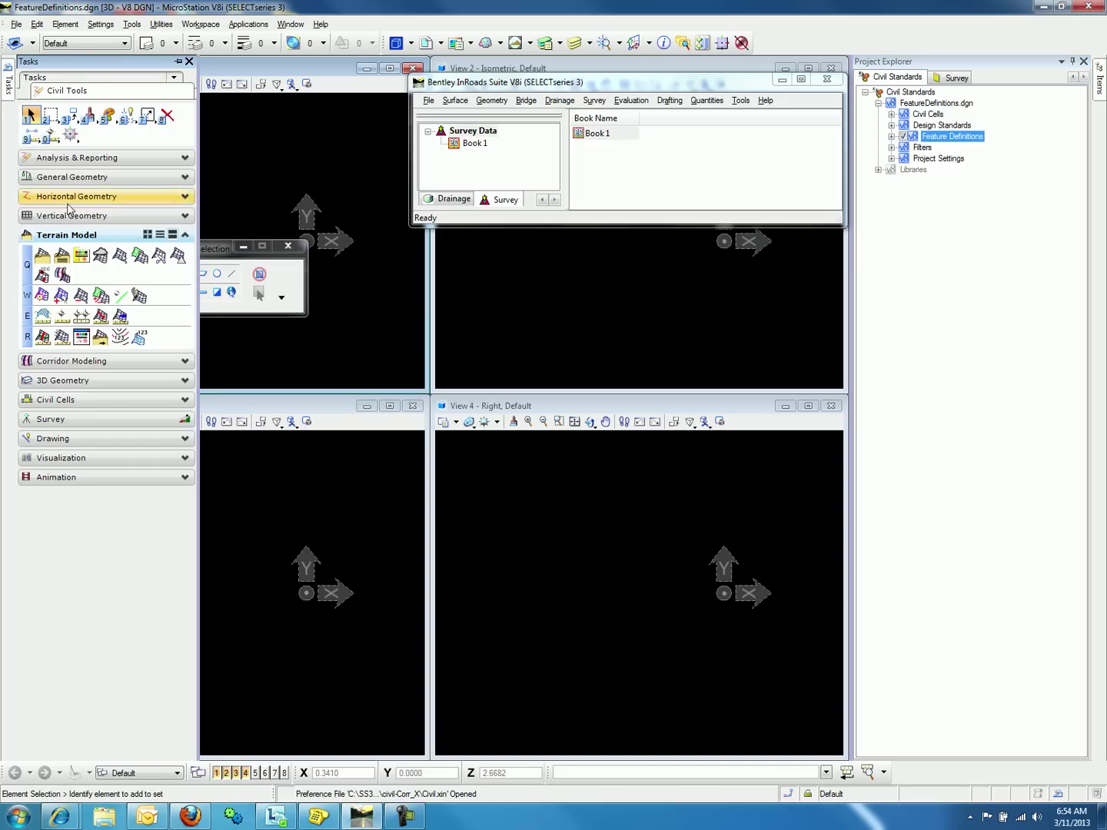
Step: Start a terrain import from file with original.dtm selected
left_click(44, 256)
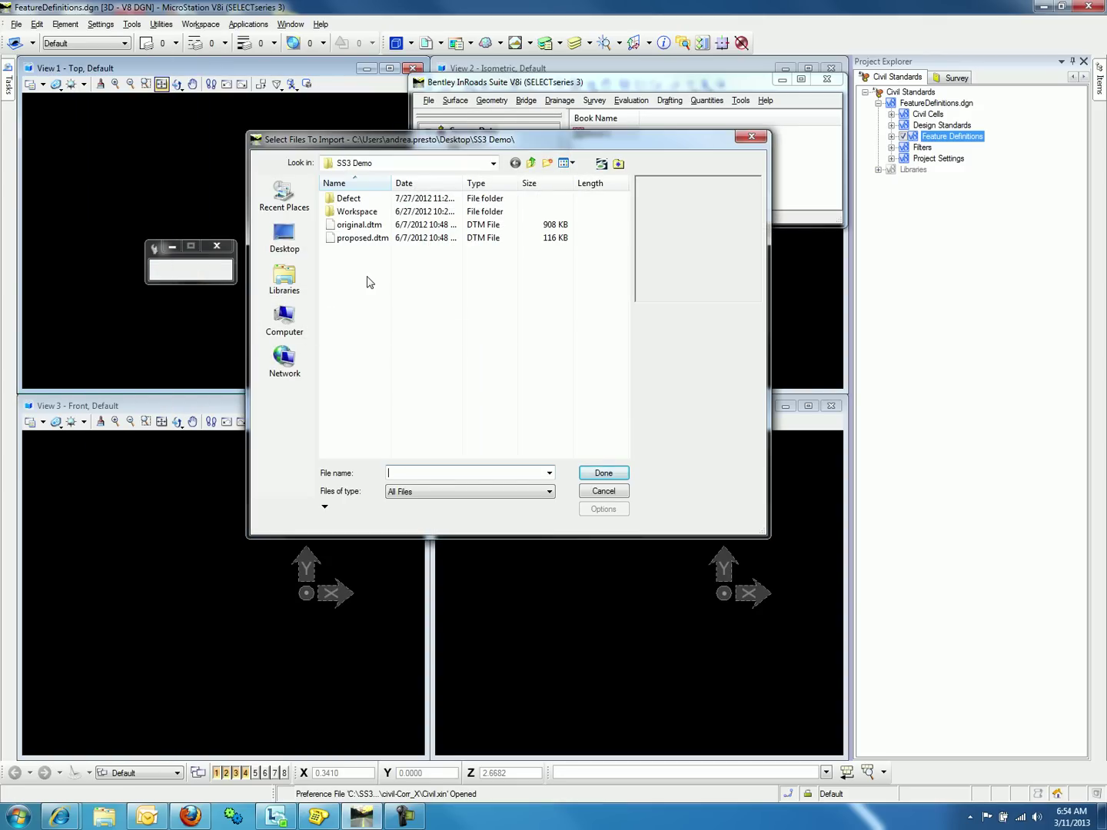
left_click(371, 226)
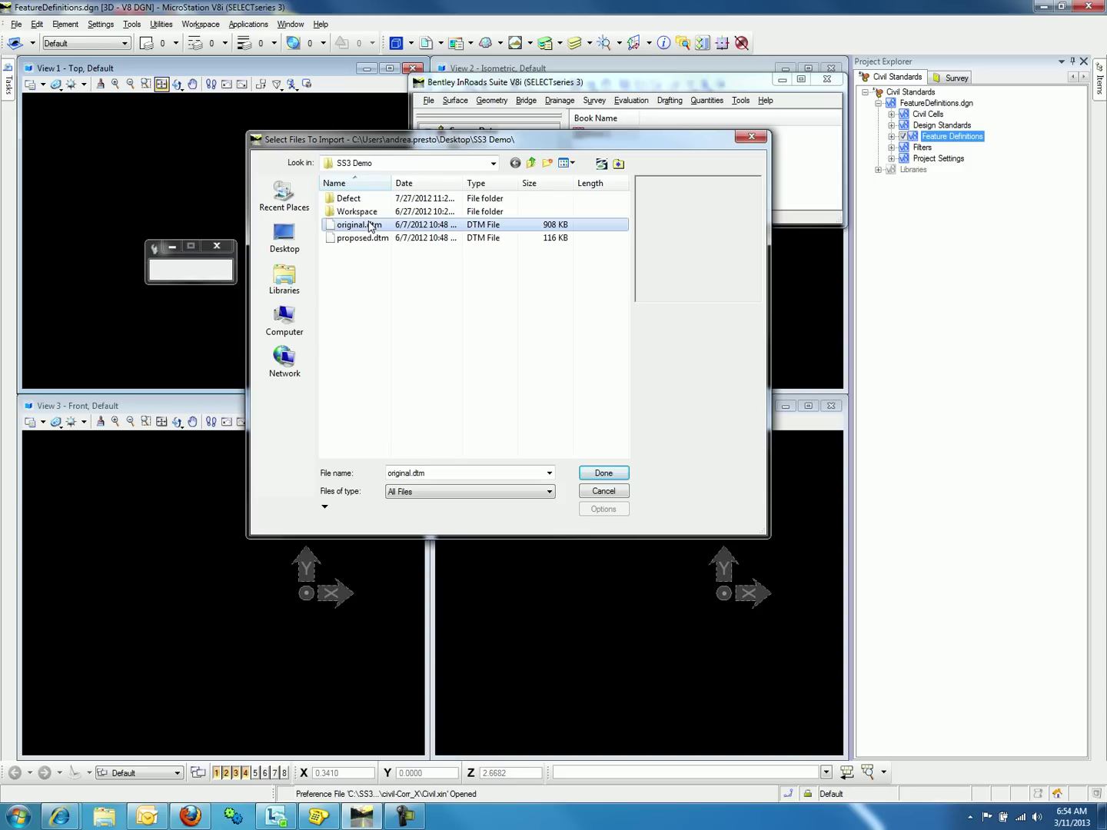
left_click(600, 473)
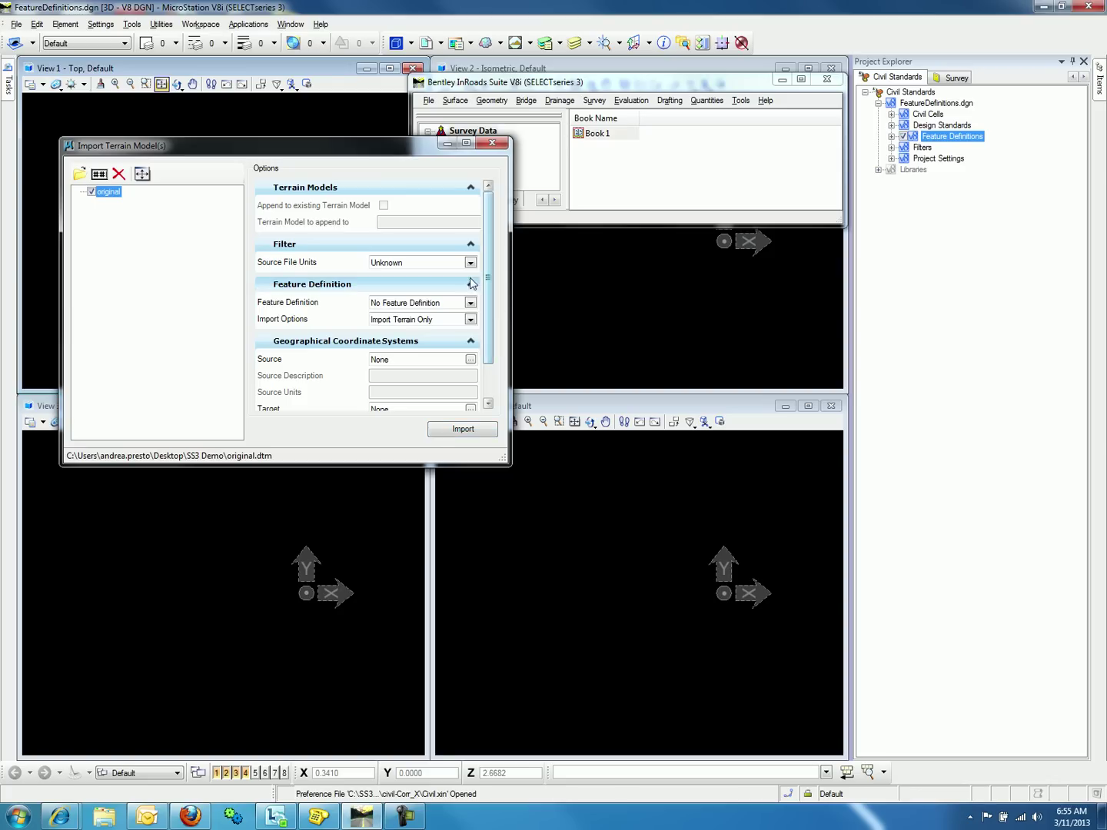
Step: Browse the Civil.xin feature definitions, cancel the import, and scroll Project Explorer to Existing Ground
left_click(470, 304)
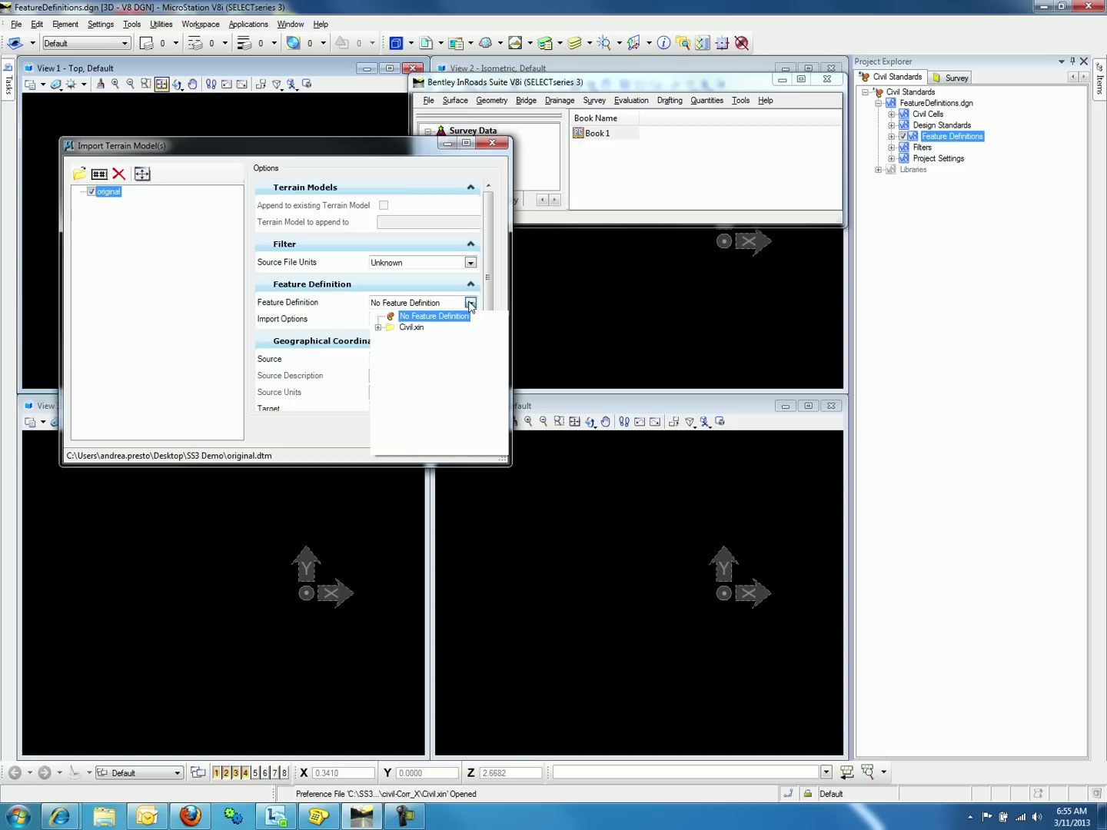
left_click(381, 328)
mouse_move(500, 375)
left_mouse_down()
mouse_move(504, 431)
mouse_move(505, 367)
left_mouse_up()
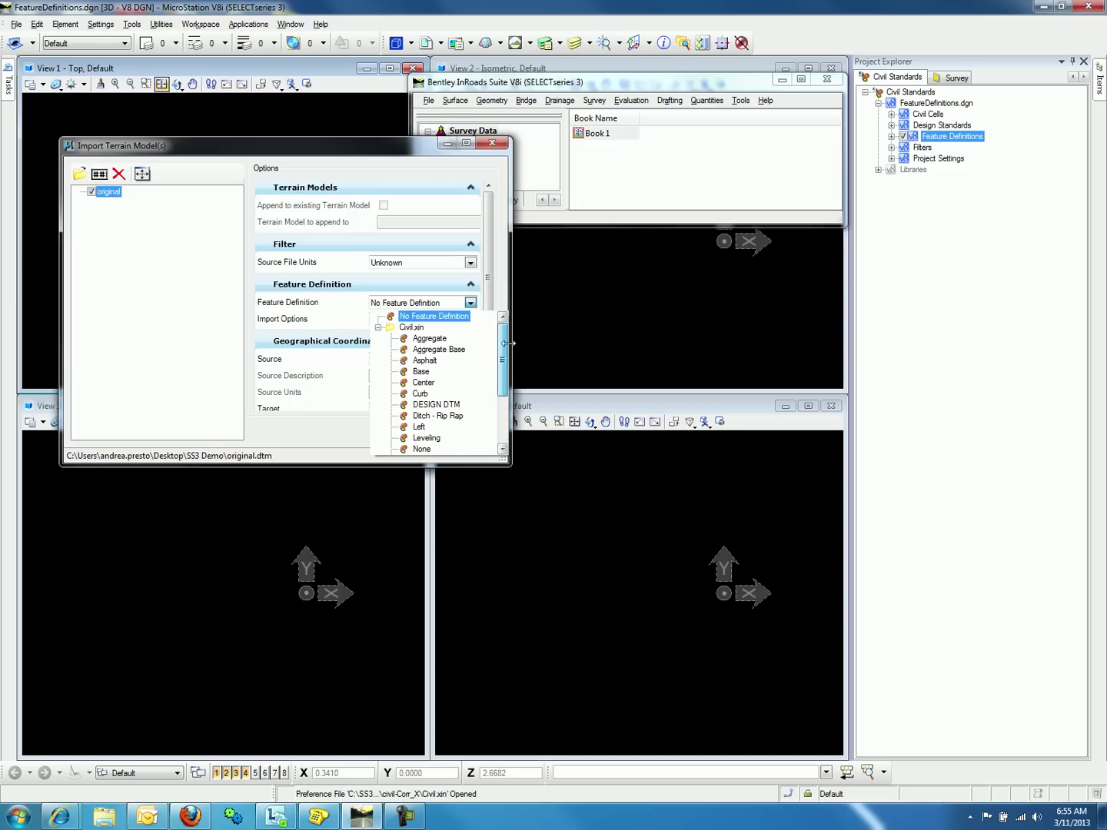
left_click(490, 150)
left_click(490, 143)
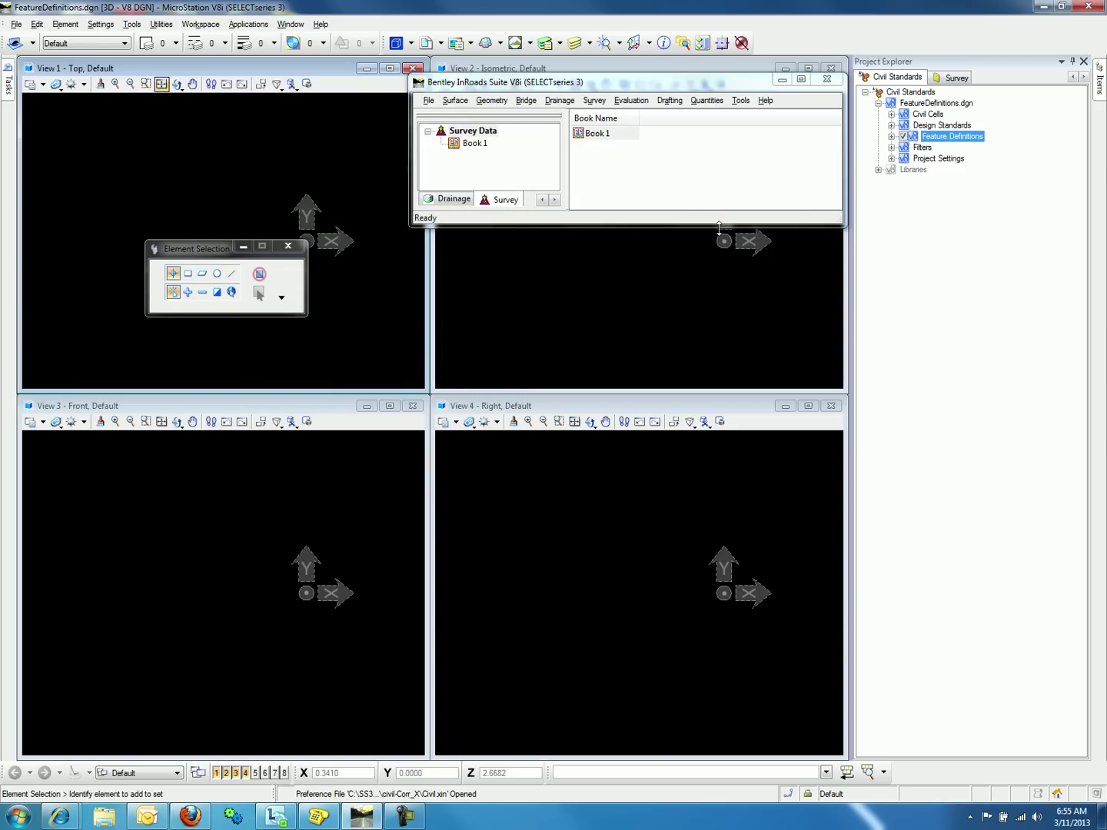
left_click_drag(1081, 262, 1083, 409)
Step: Convert the Existing Ground entry in Project Explorer to a surface definition
left_click(974, 502)
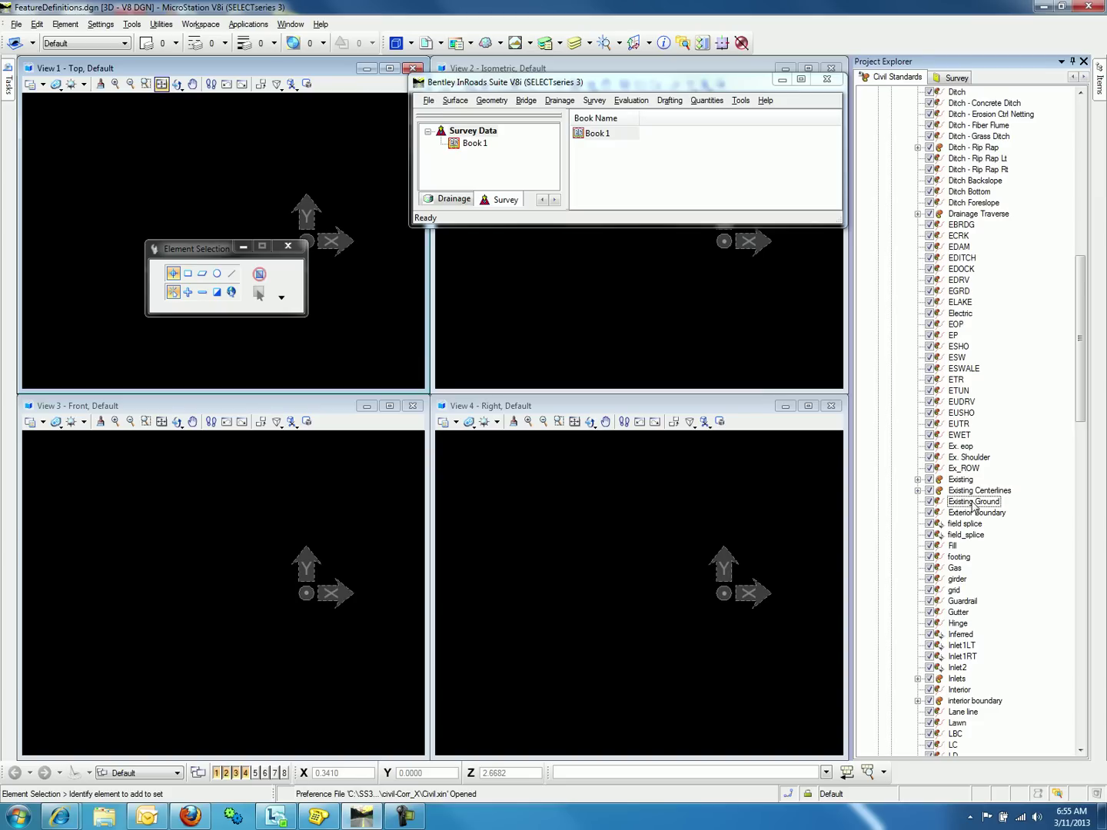
right_click(975, 503)
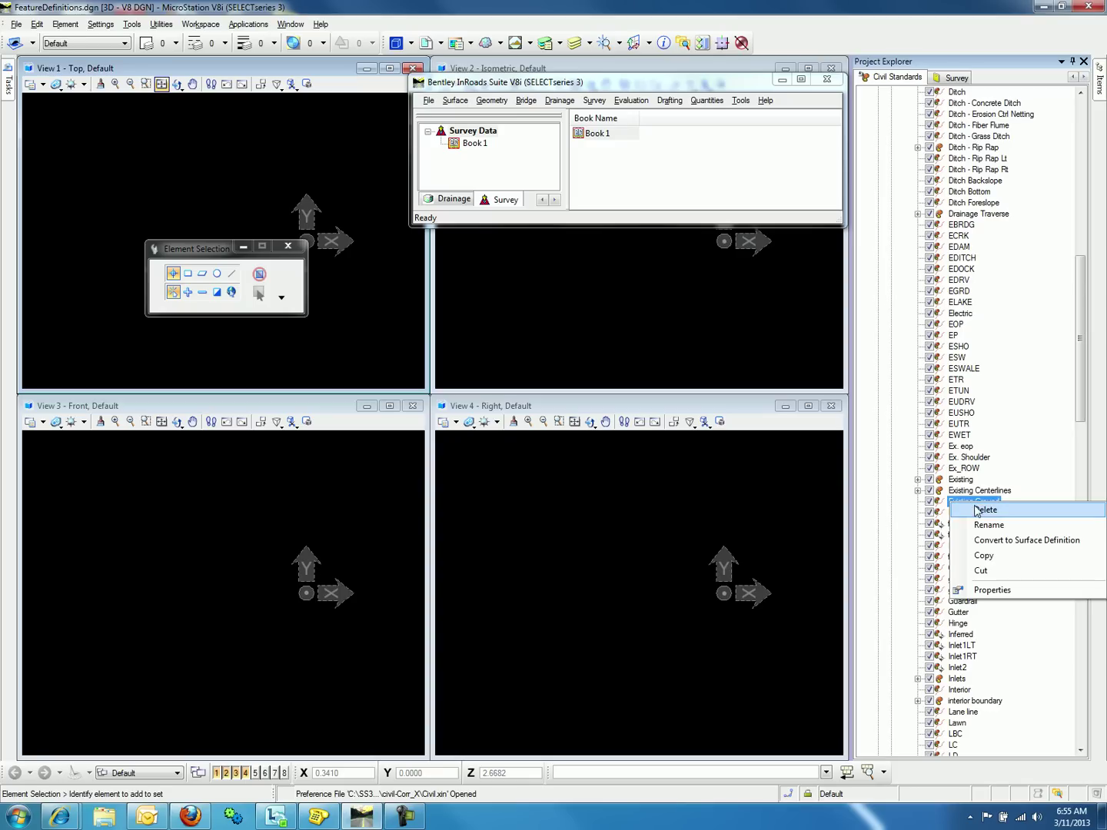
left_click(997, 542)
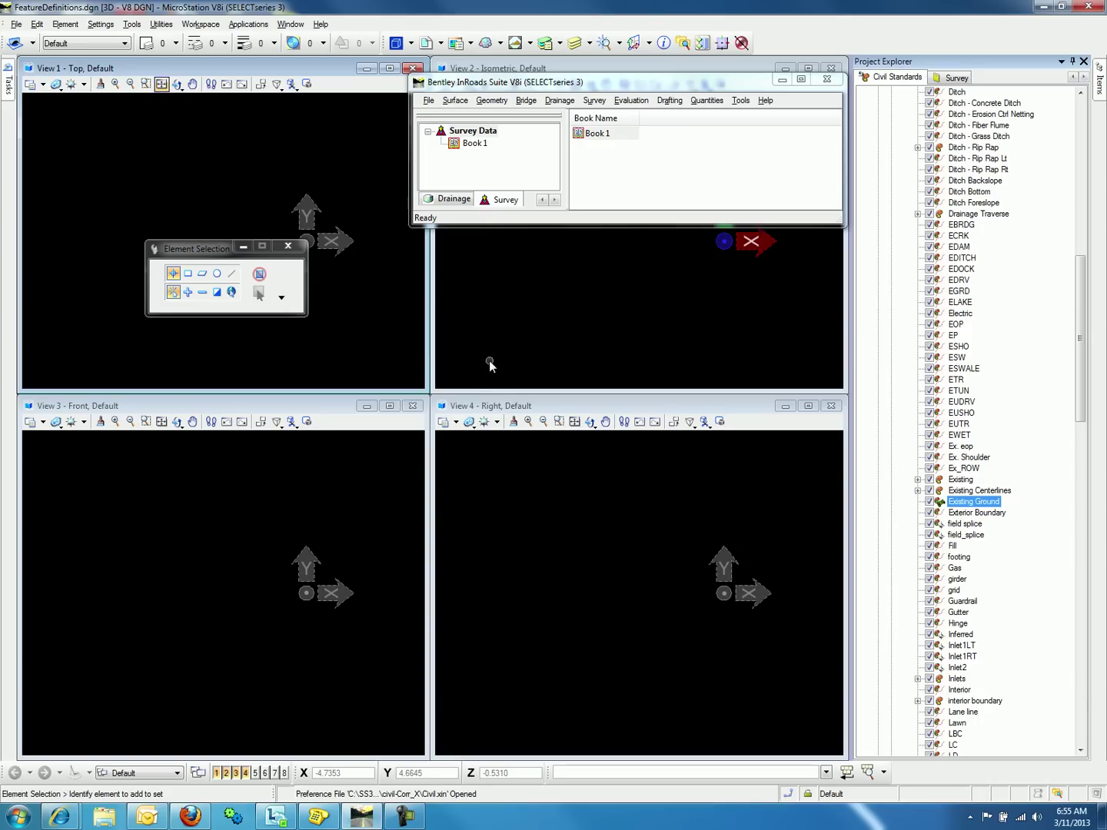
Step: Start Create From File and select original.dtm
mouse_move(9, 77)
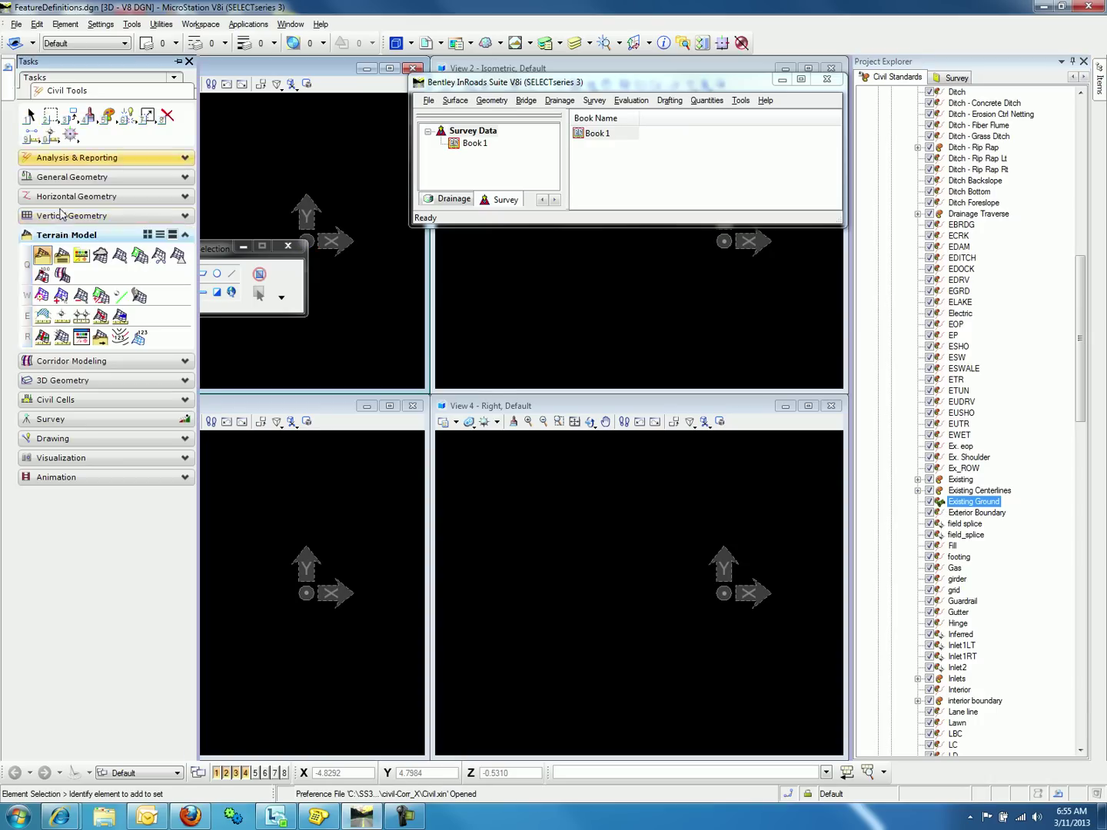
left_click(43, 255)
left_click(339, 225)
left_click(604, 473)
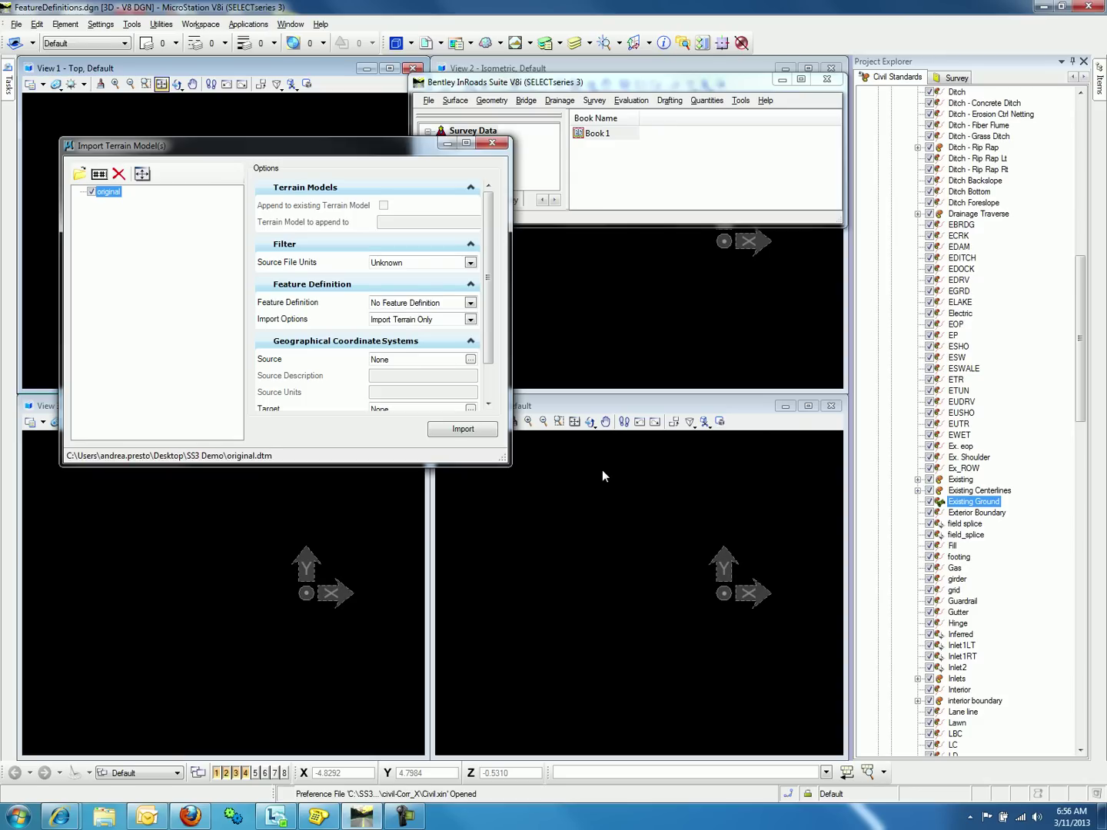
Step: Import terrain only with feature definition Existing Ground, then close the completed import
left_click(470, 319)
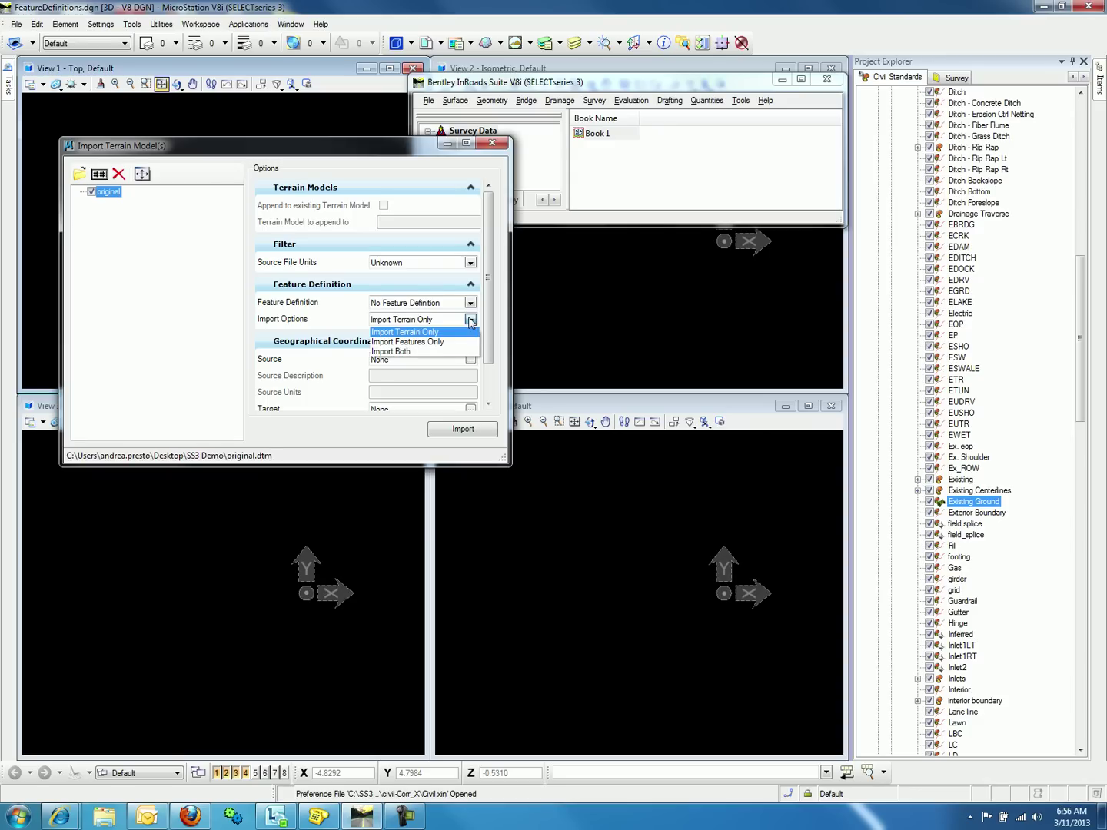
left_click(472, 320)
left_click(470, 301)
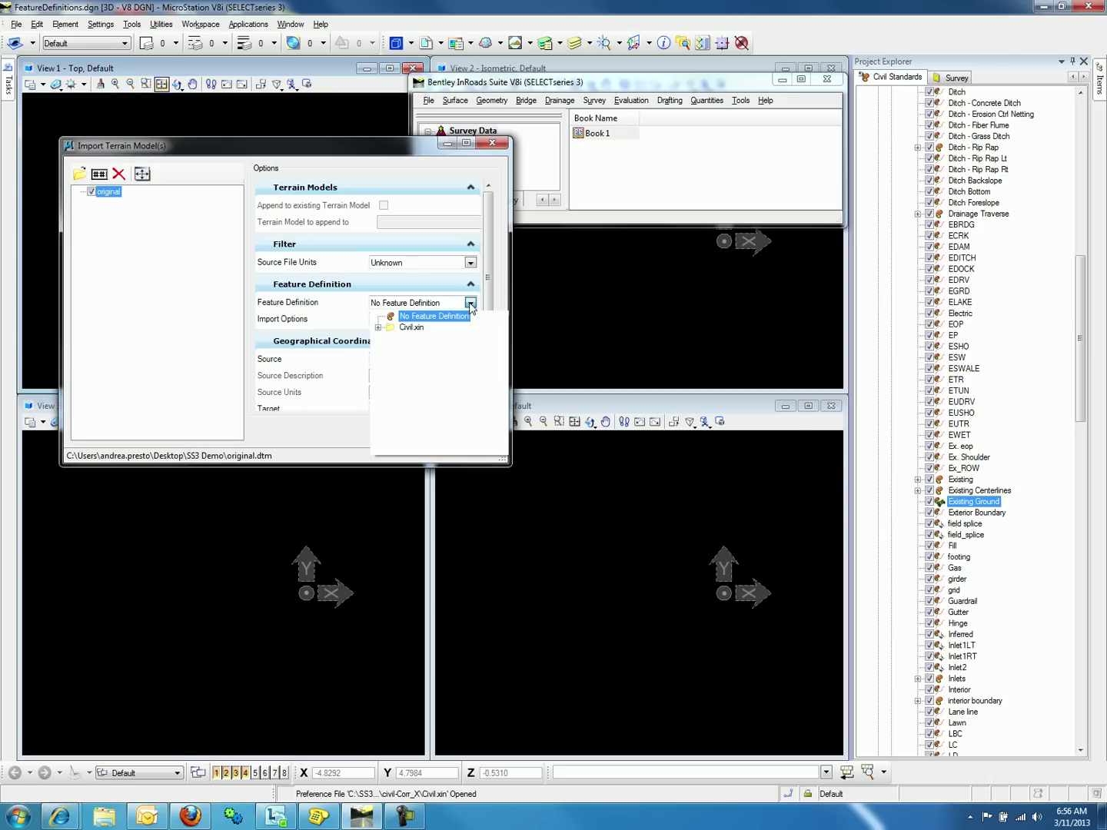
left_click(379, 328)
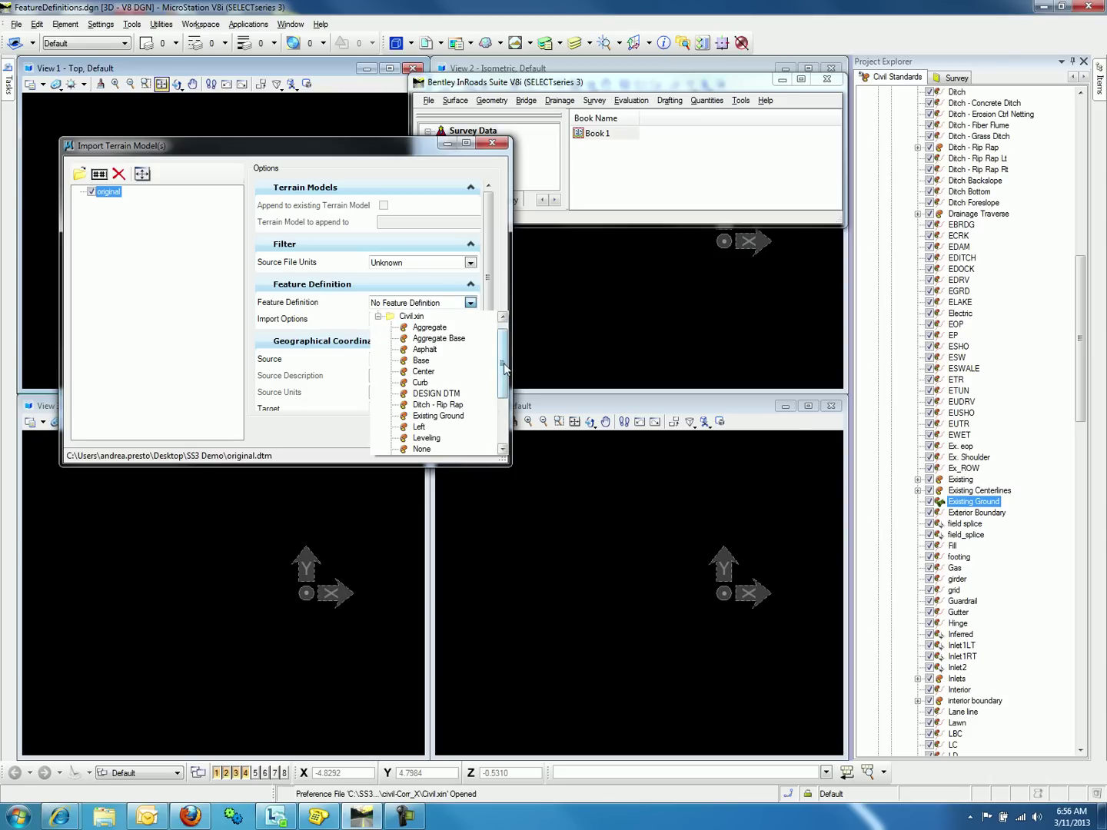
left_click_drag(505, 370, 505, 398)
left_click(454, 351)
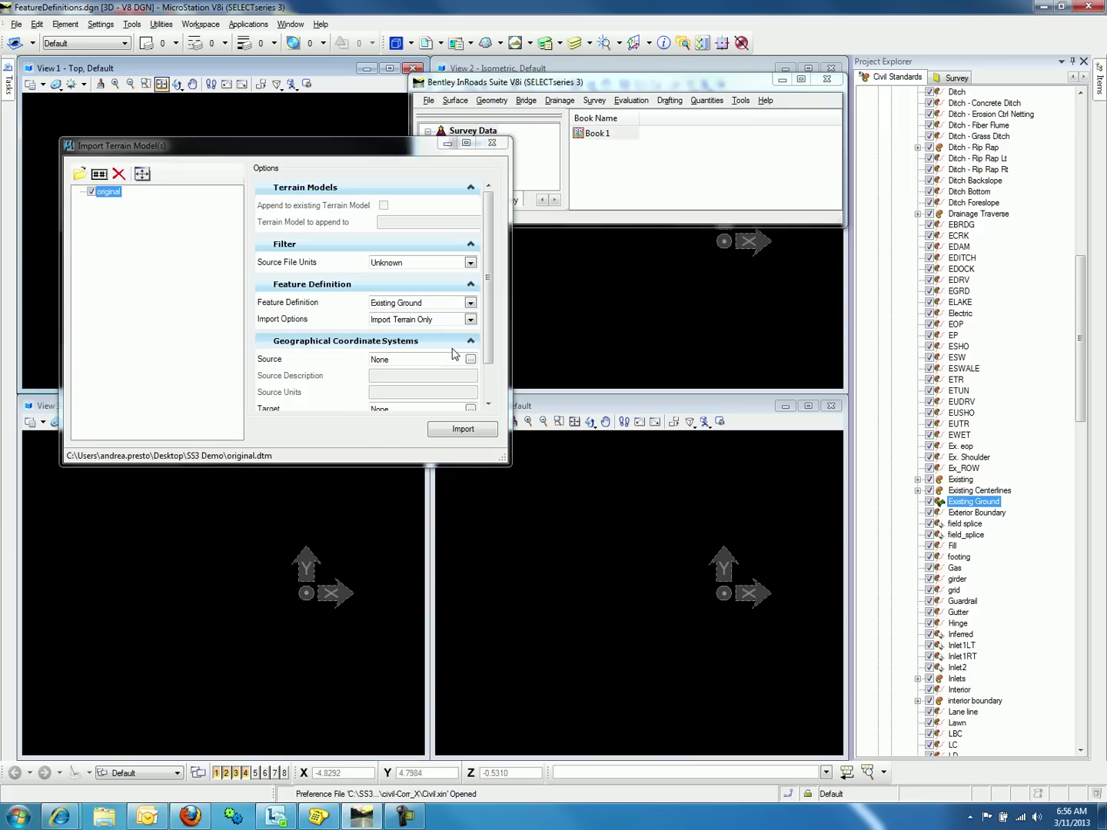
left_click(436, 435)
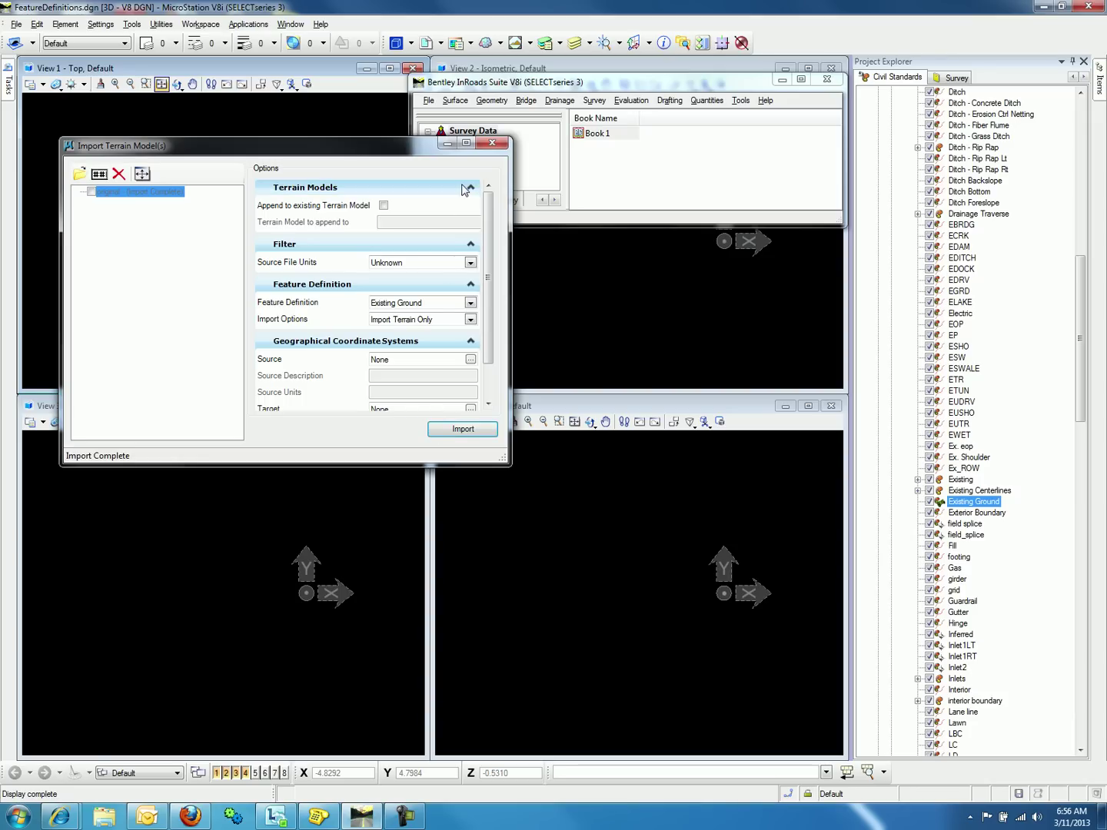
left_click(493, 146)
Step: Fit the triangulated terrain in View 1 and review Existing Ground's element information
left_click(306, 288)
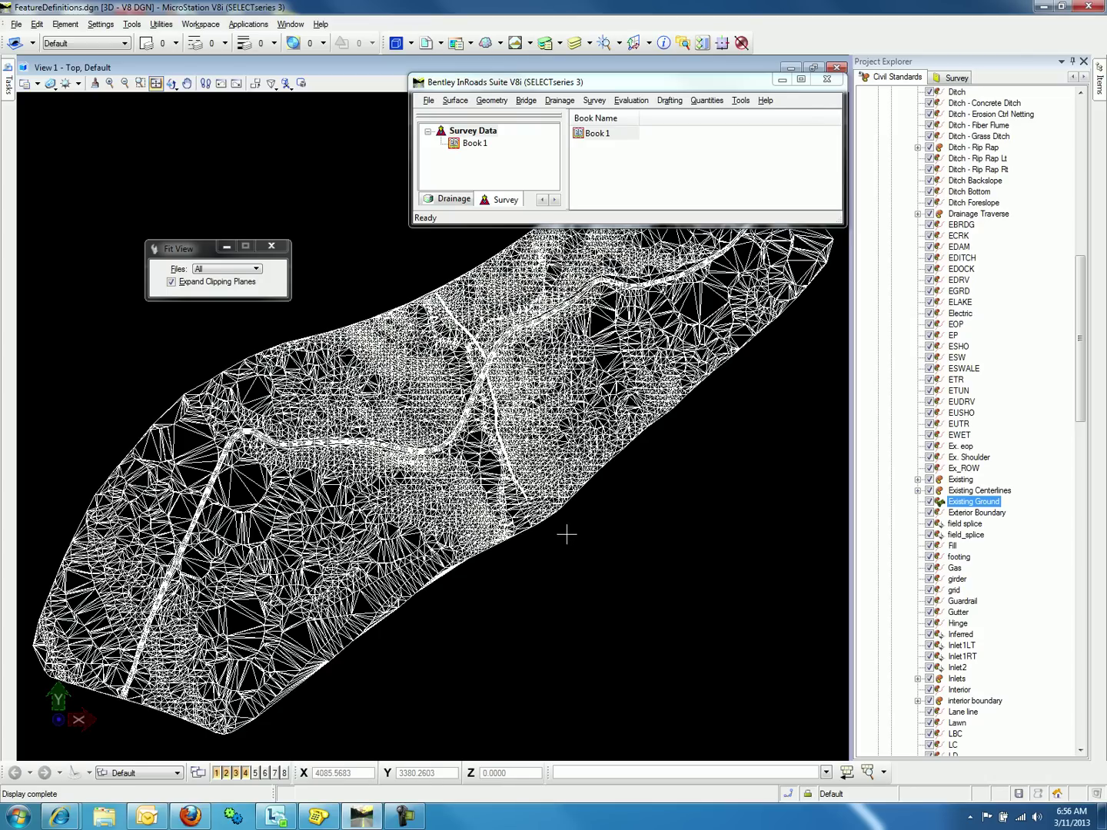
scroll(567, 534, "down", 2)
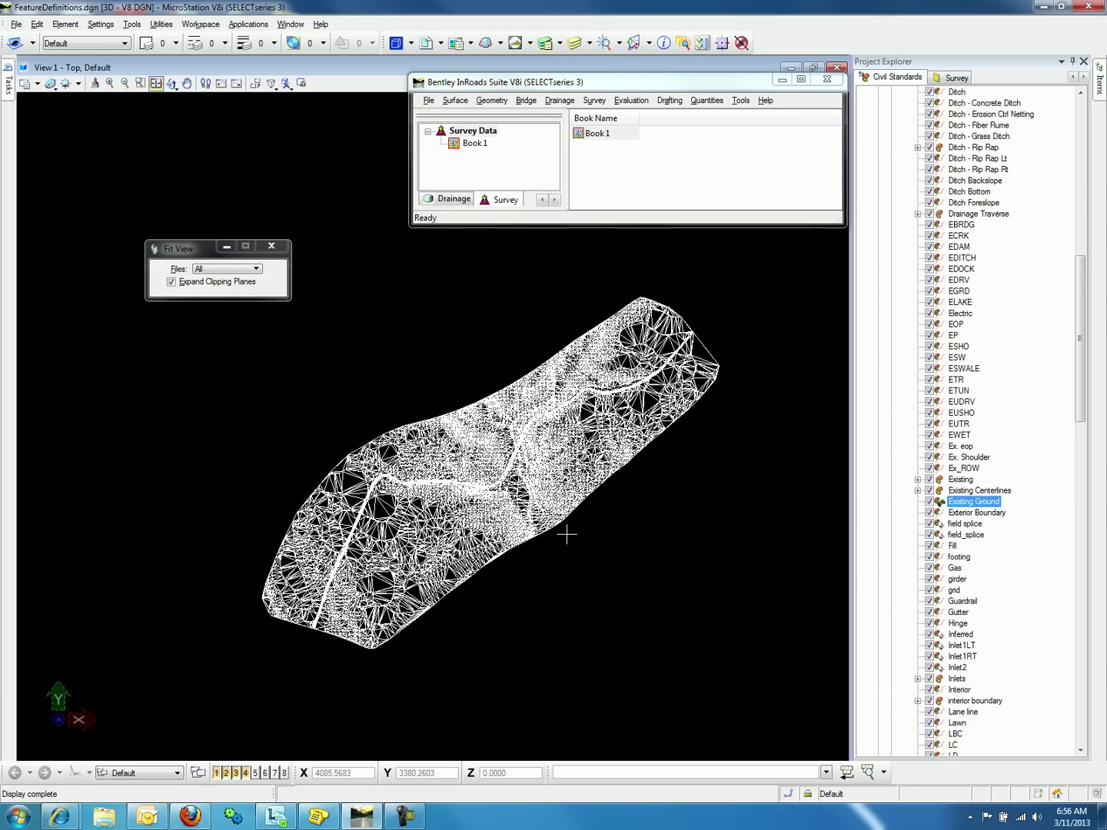
double_click(973, 501)
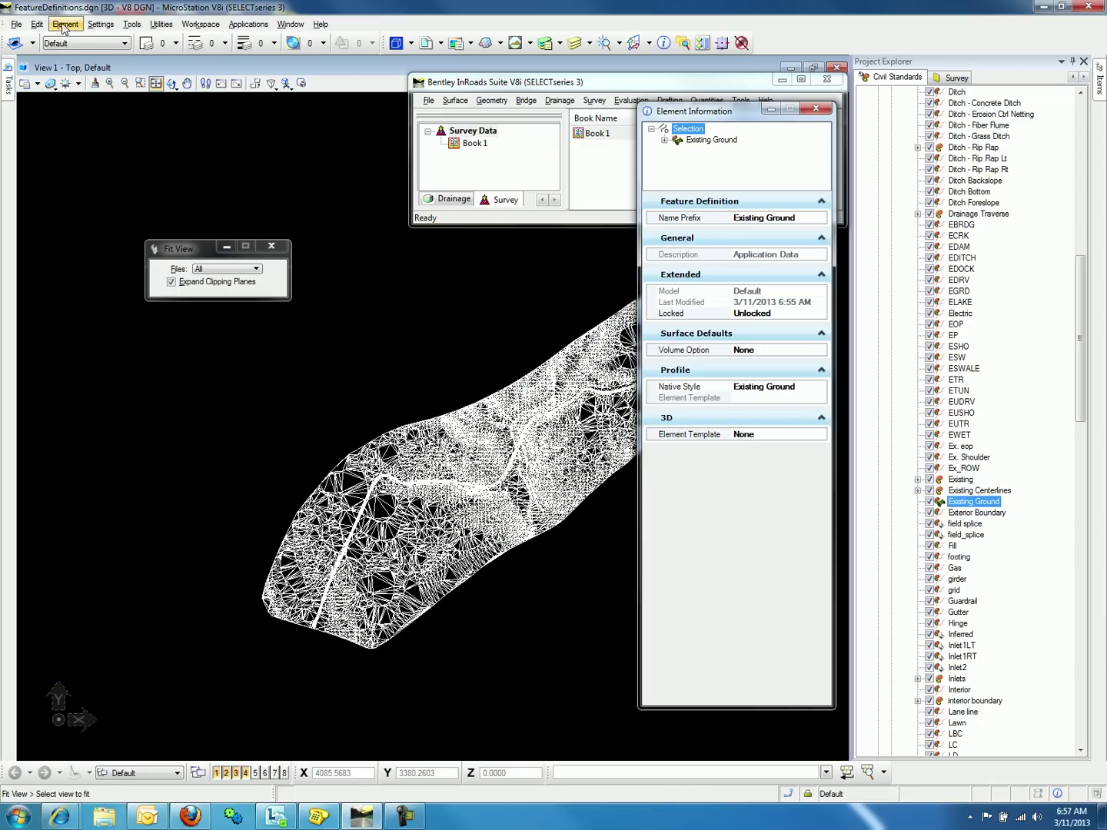
left_click(816, 107)
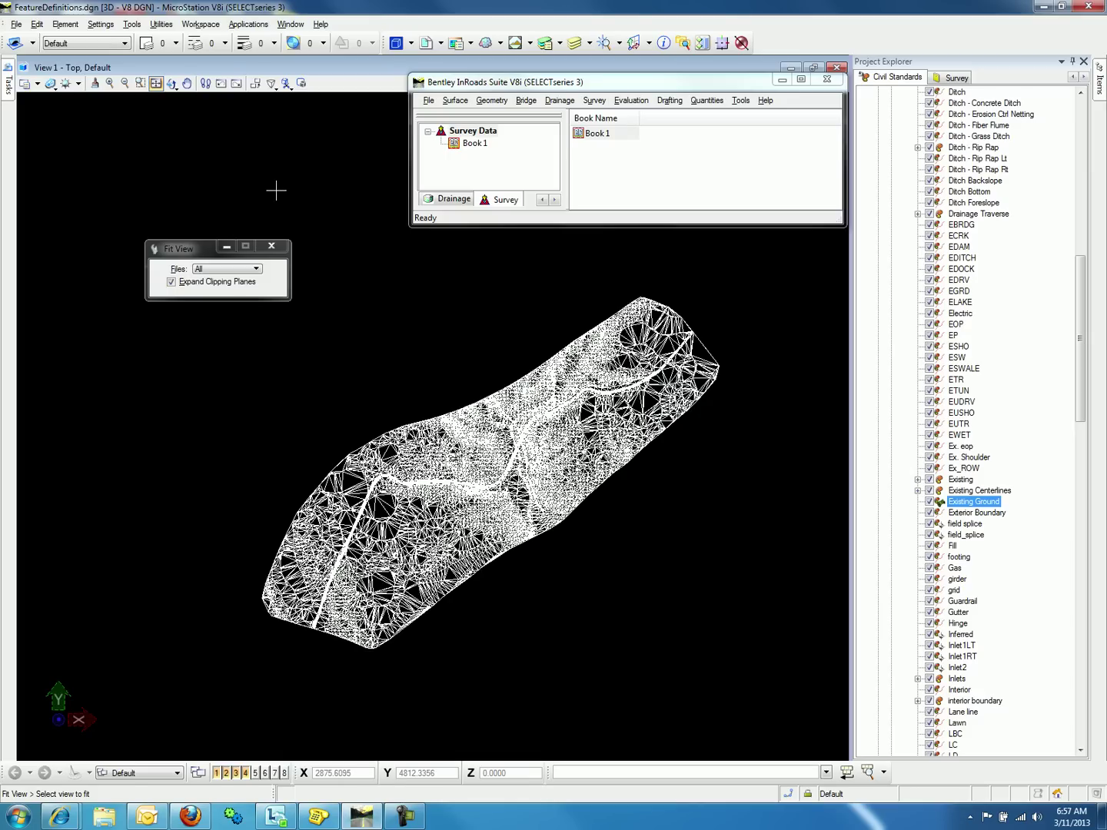
Step: Open Element Templates and add a template group named Terrain to FeatureDefinitions.dgn
left_click(66, 25)
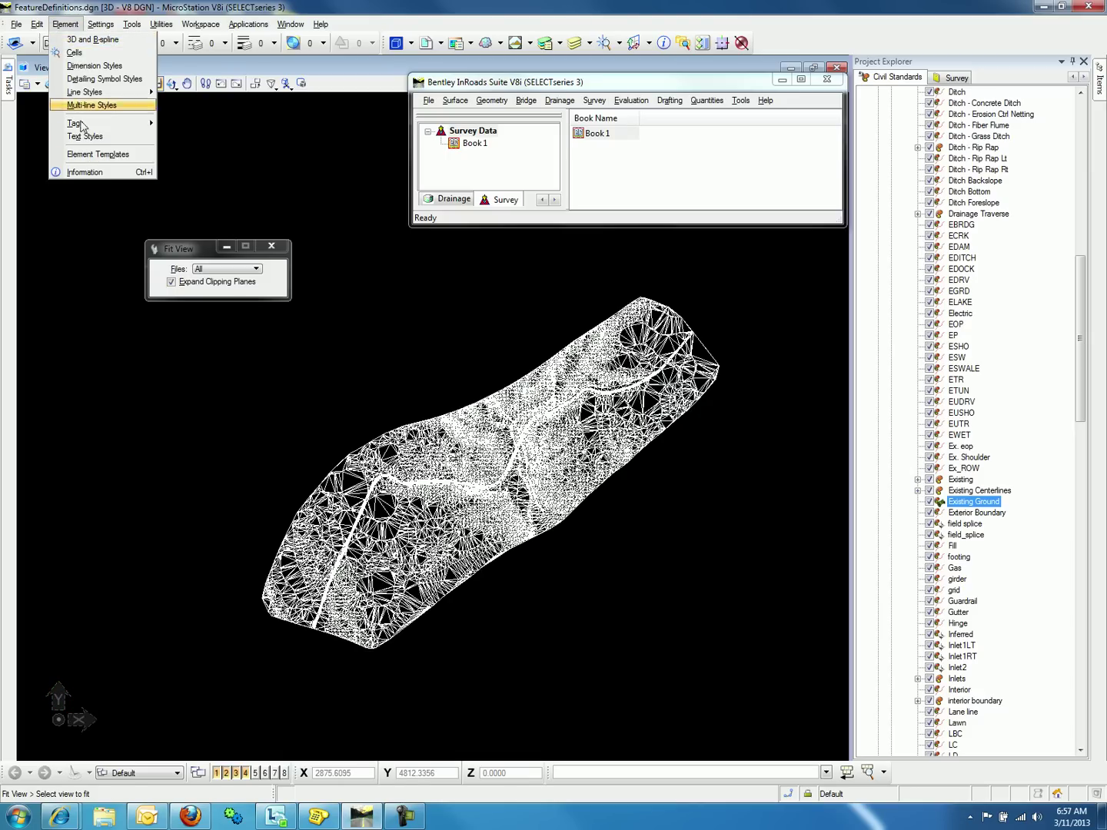
left_click(94, 158)
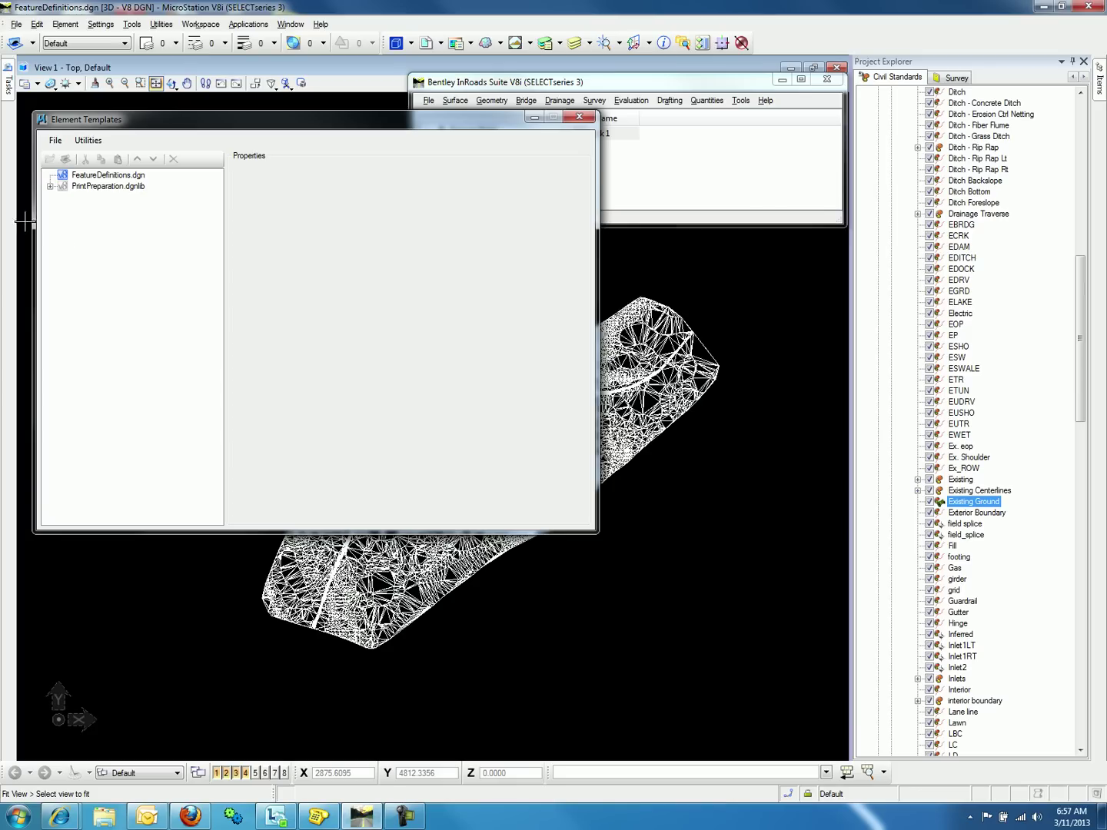
right_click(91, 180)
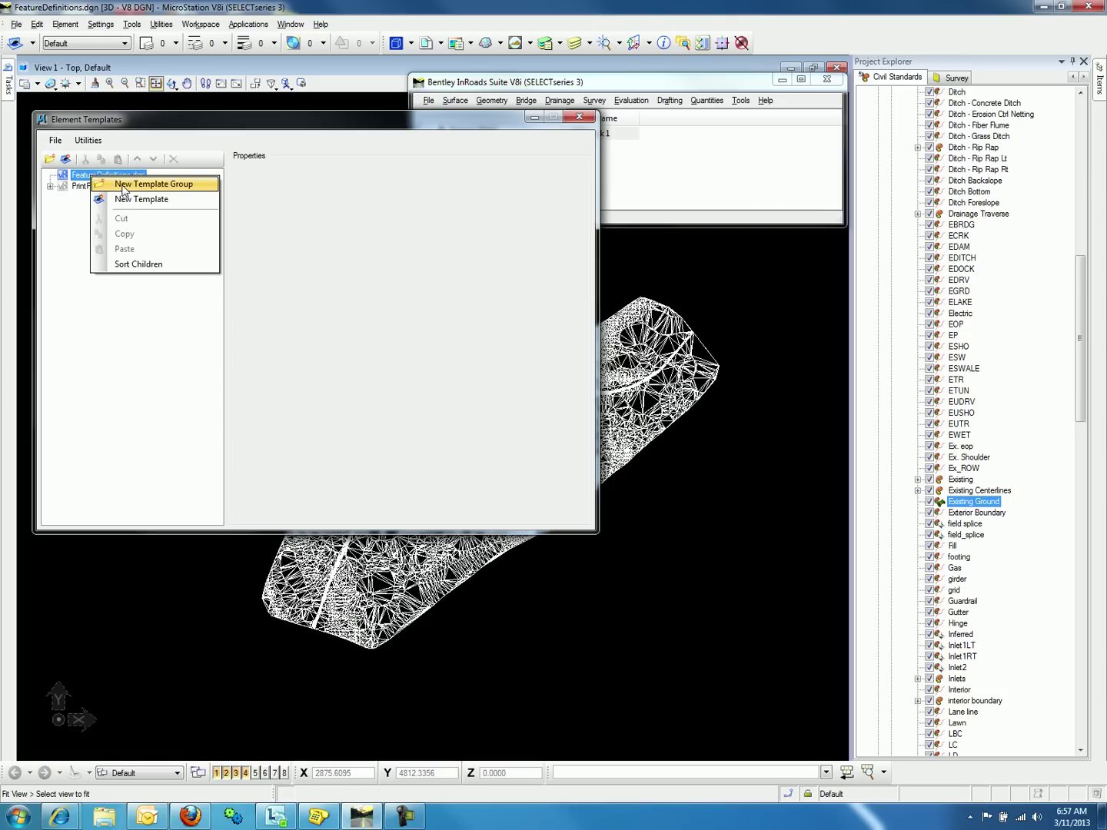
left_click(123, 184)
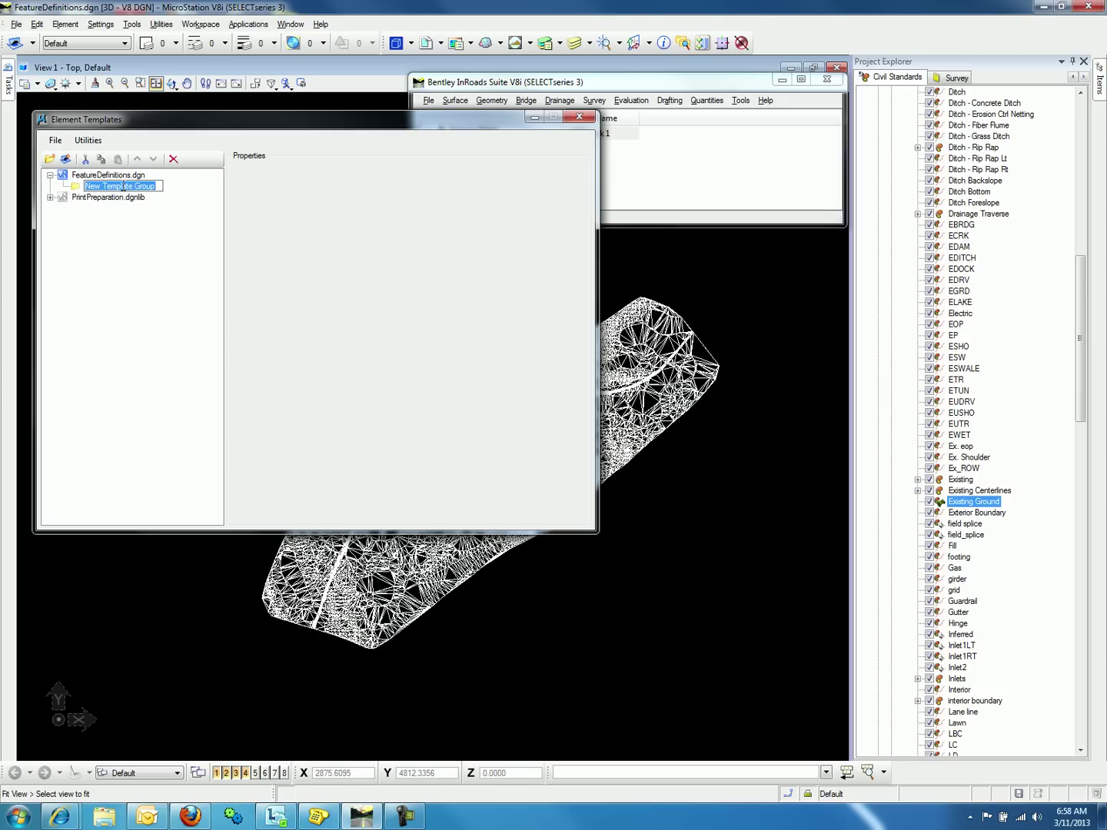
type("Terrain")
key("Return")
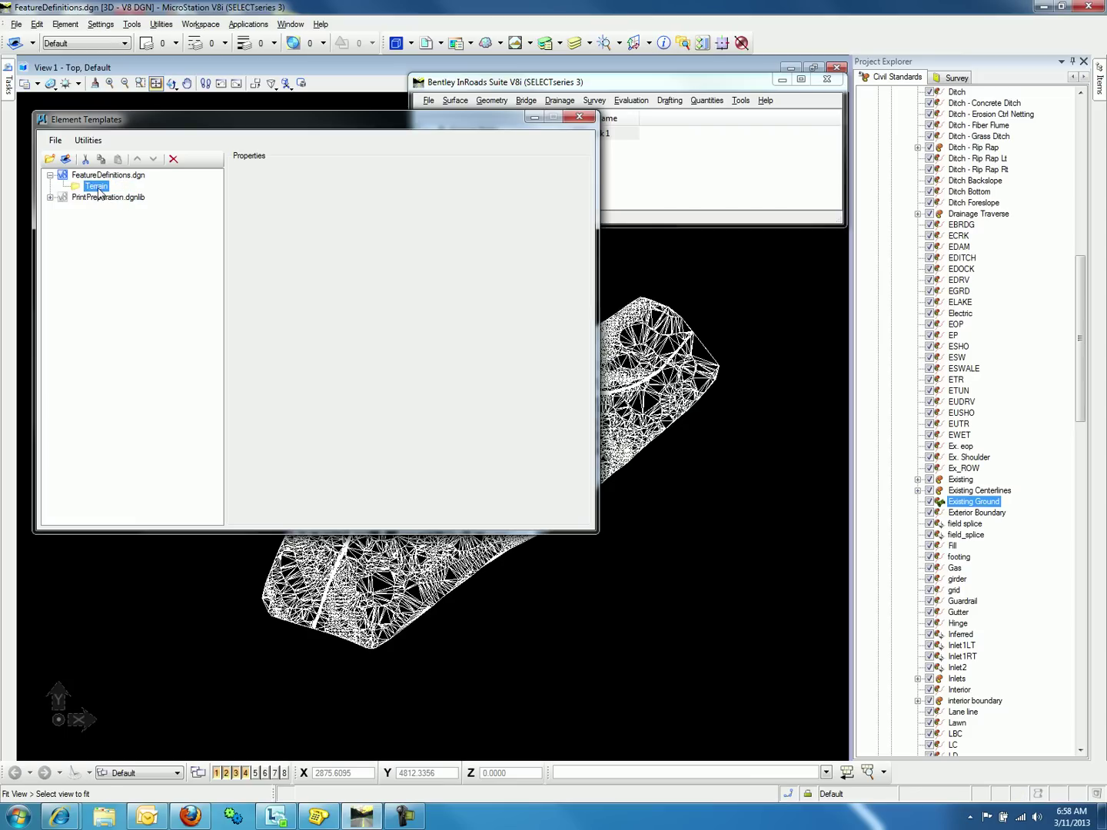
Step: Add a new template named Existing Ground inside the Terrain group
right_click(99, 192)
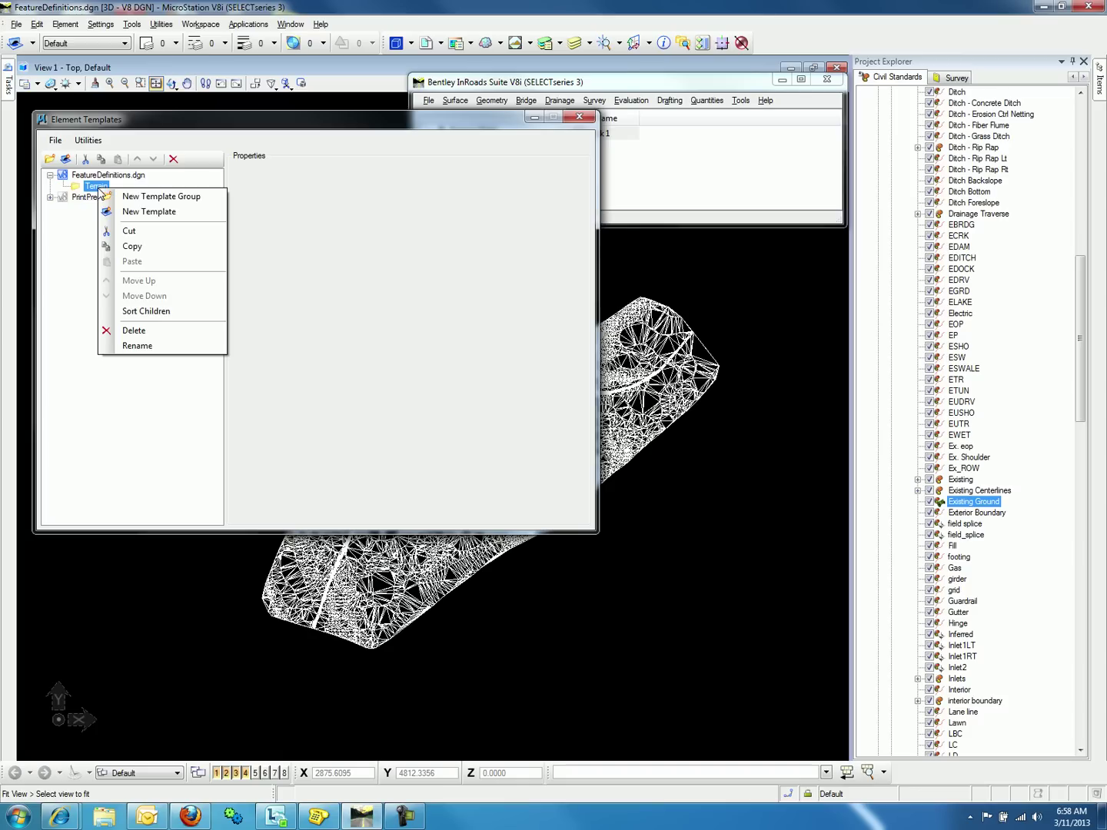
left_click(125, 213)
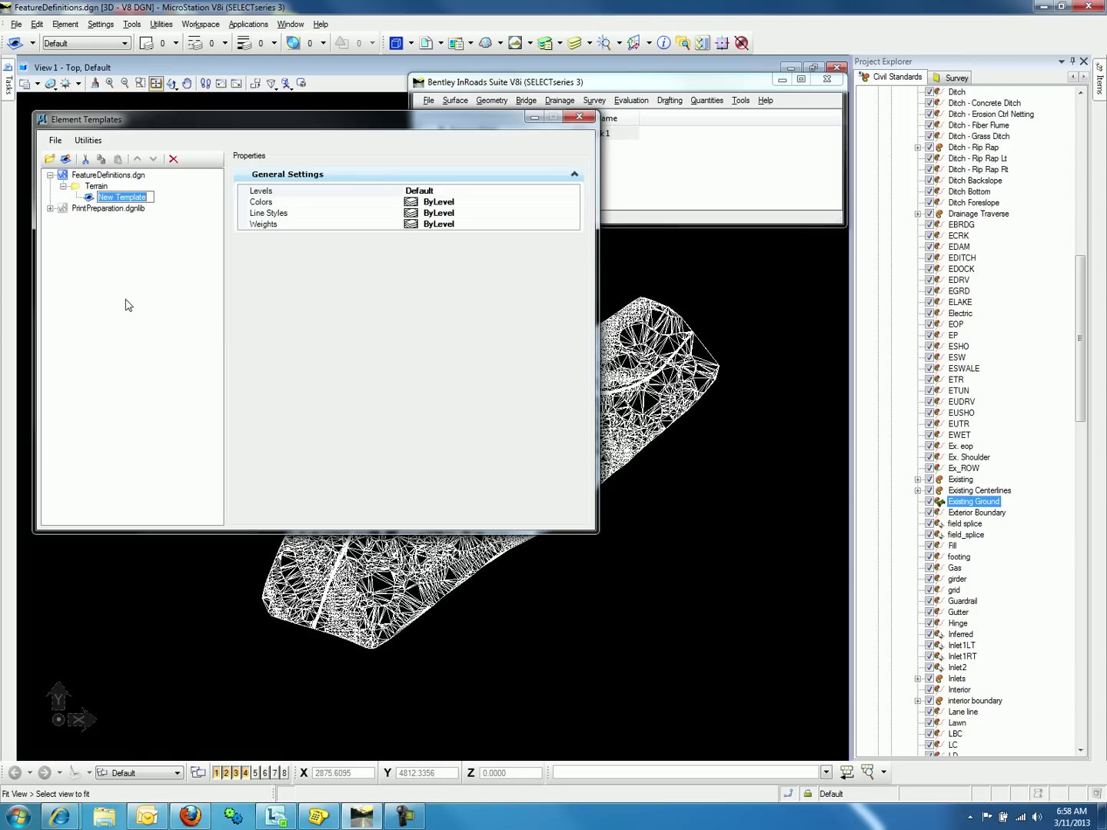
type("Existing Ground")
key("Return")
Step: Set Existing Ground's 3D Element Template property to Terrain\Existing Ground
right_click(970, 505)
left_click(1009, 575)
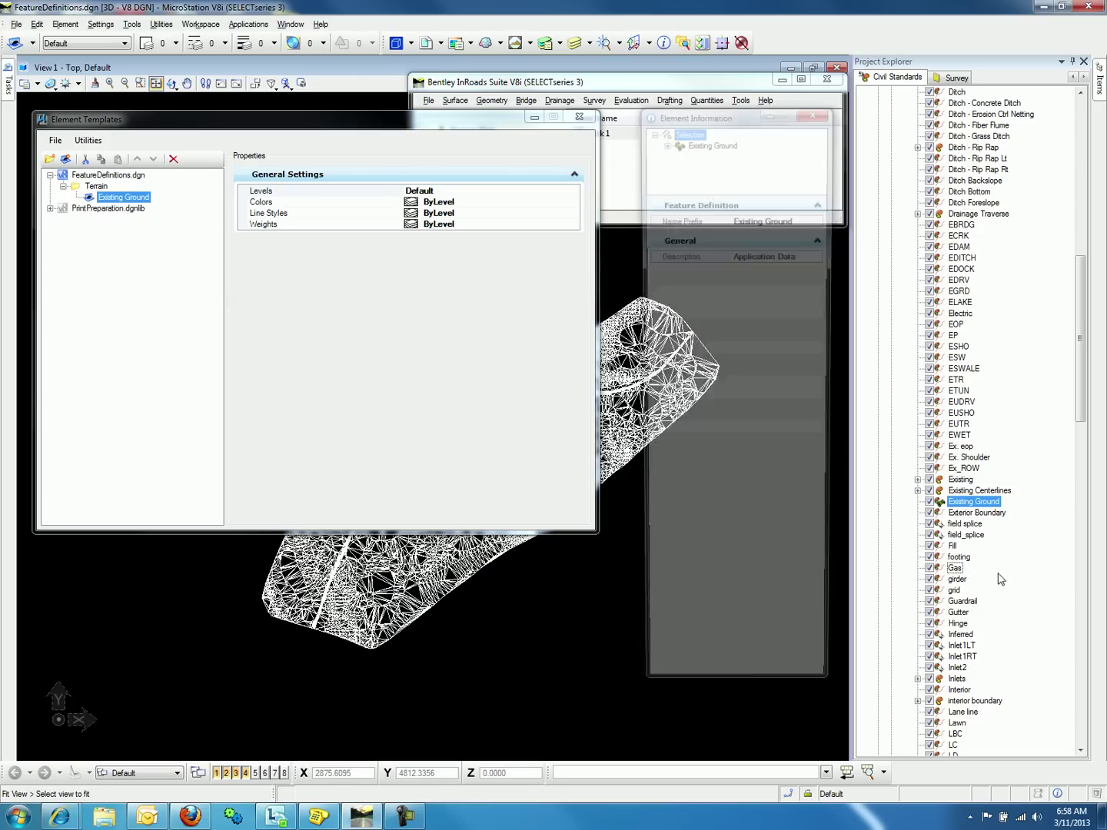
left_click(783, 435)
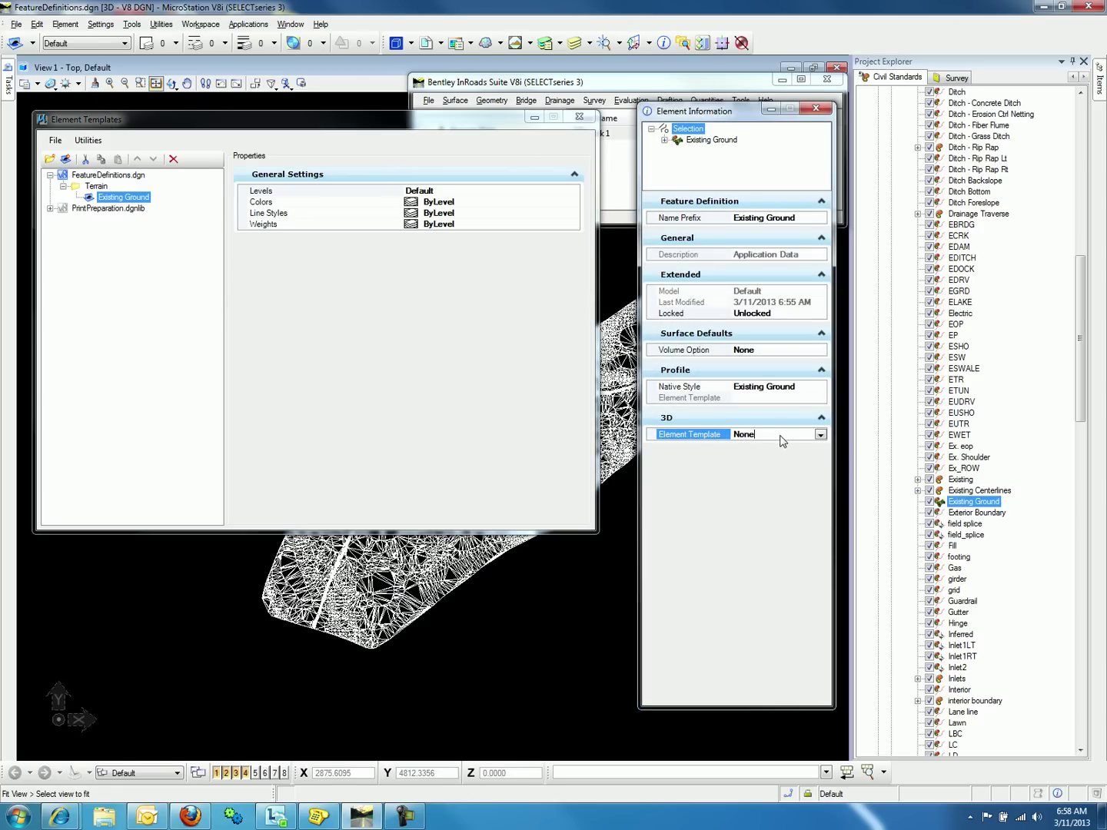
left_click(819, 435)
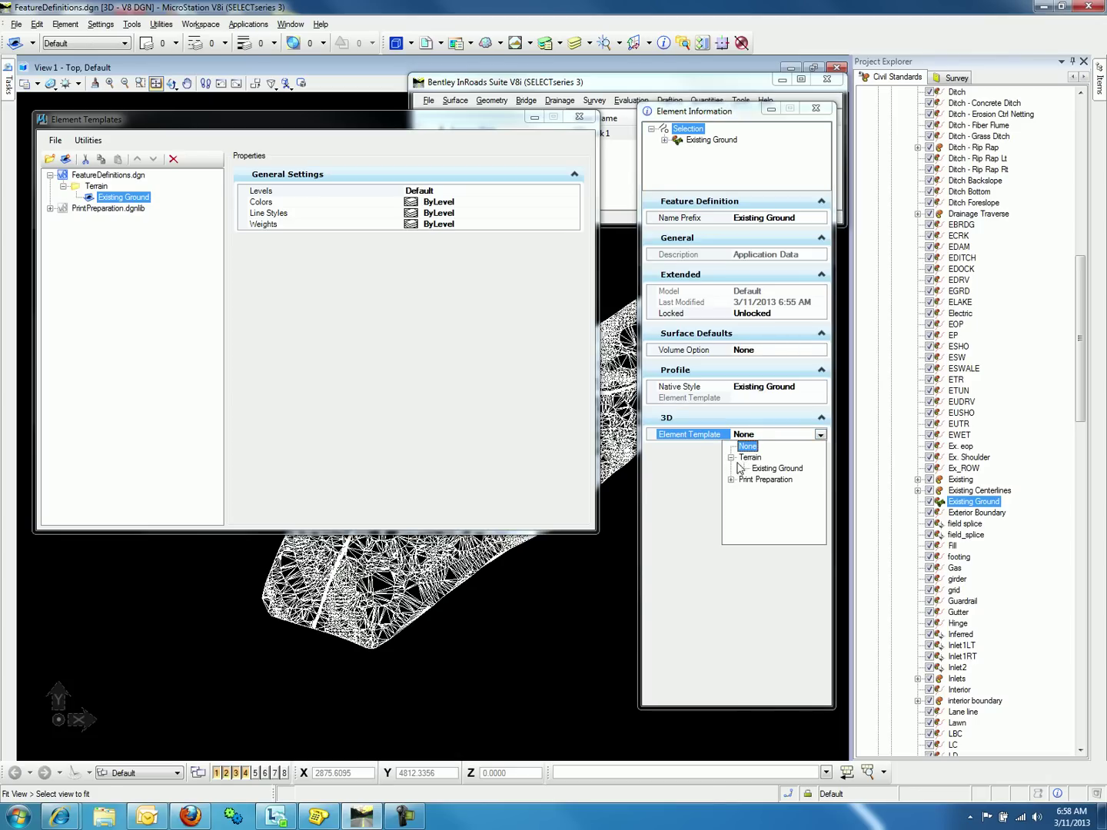
left_click(767, 468)
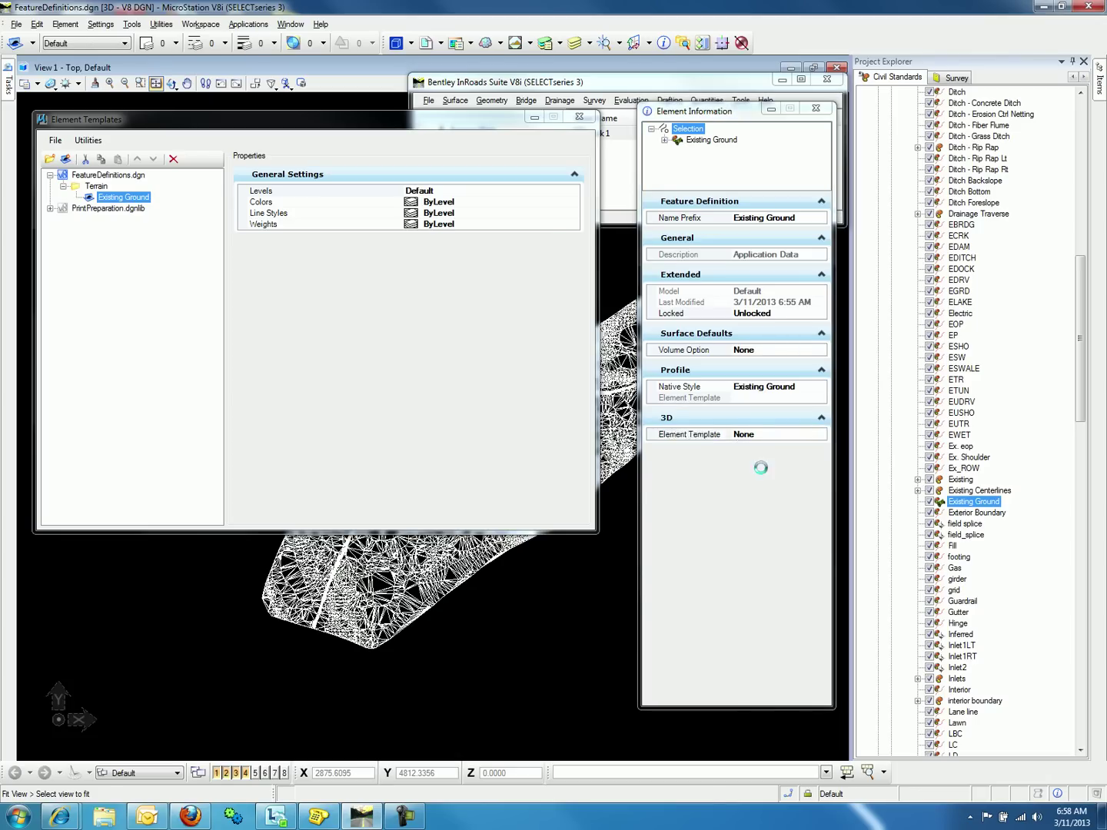
left_click(813, 113)
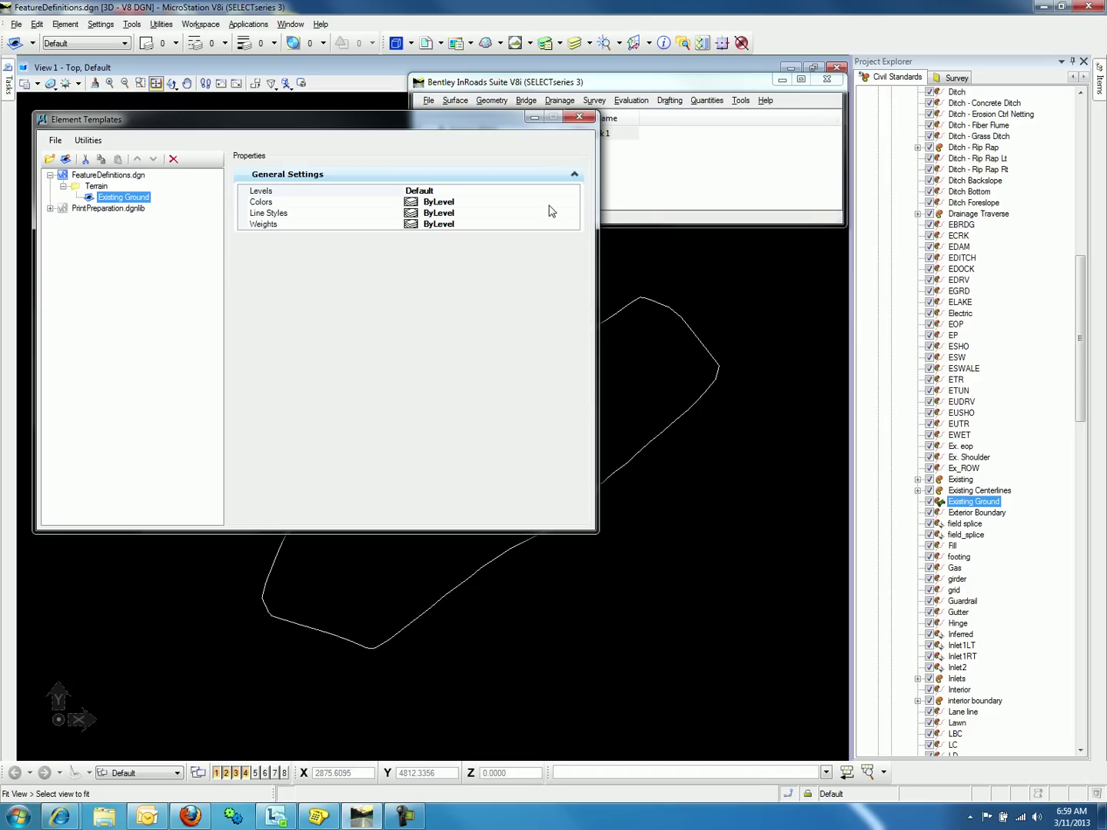
Step: Add all Terrain Model display settings to the Existing Ground template and move the dialog higher
right_click(359, 273)
mouse_move(390, 293)
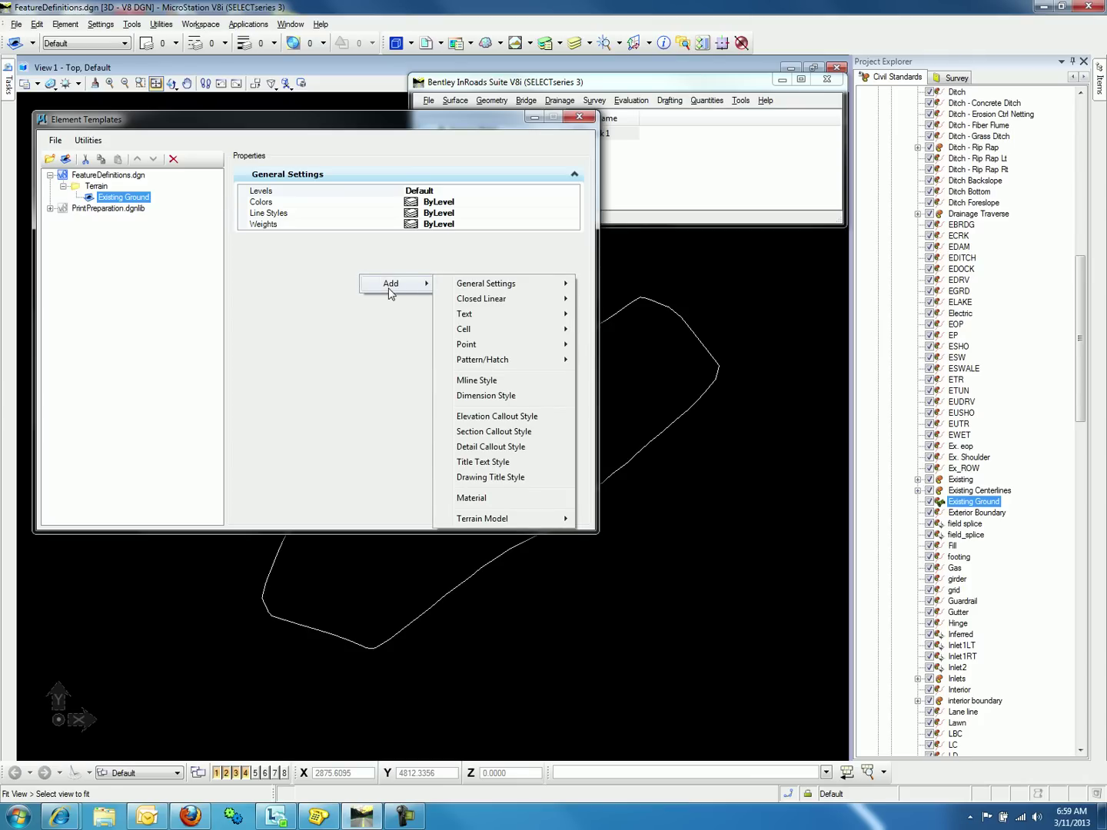
mouse_move(539, 530)
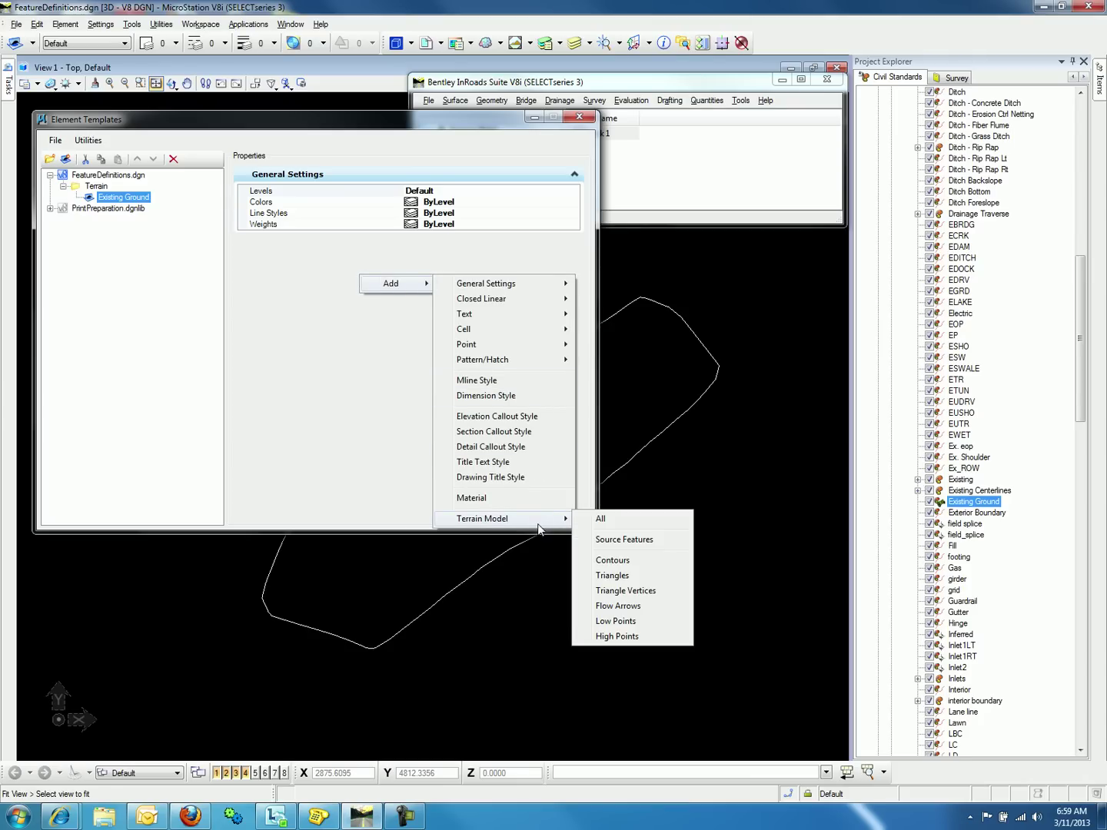
left_click(606, 519)
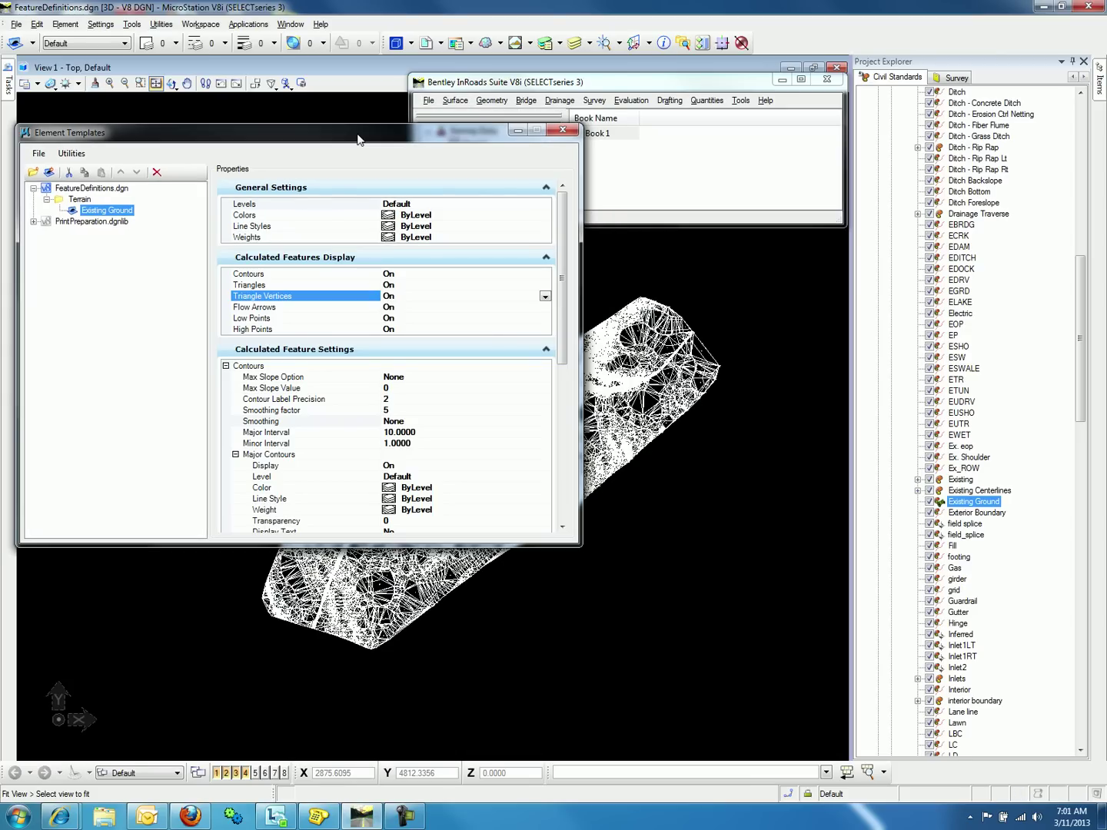
left_click_drag(356, 140, 367, 50)
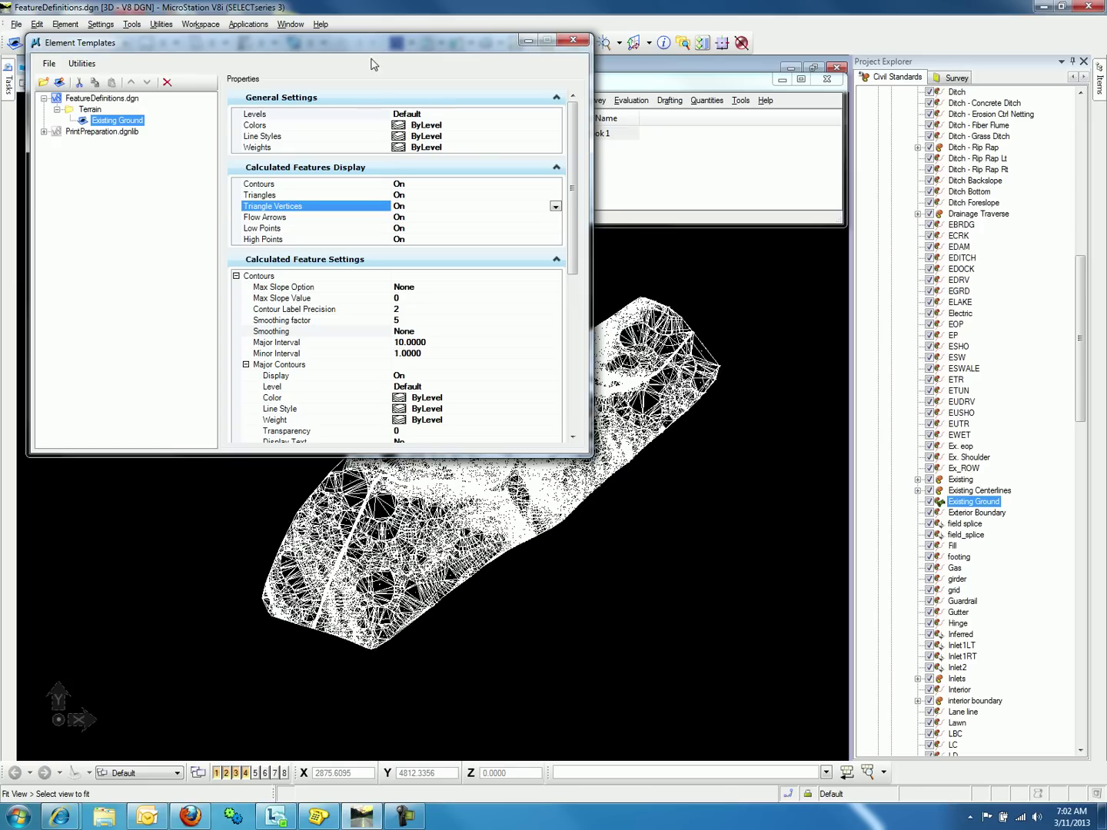
Step: Switch Triangle Vertices, Flow Arrows, Low Points and High Points to Off in Calculated Features Display
left_click(556, 209)
left_click(547, 227)
left_click(556, 218)
left_click(557, 218)
left_click(547, 228)
left_click(555, 230)
left_click(554, 229)
left_click(547, 239)
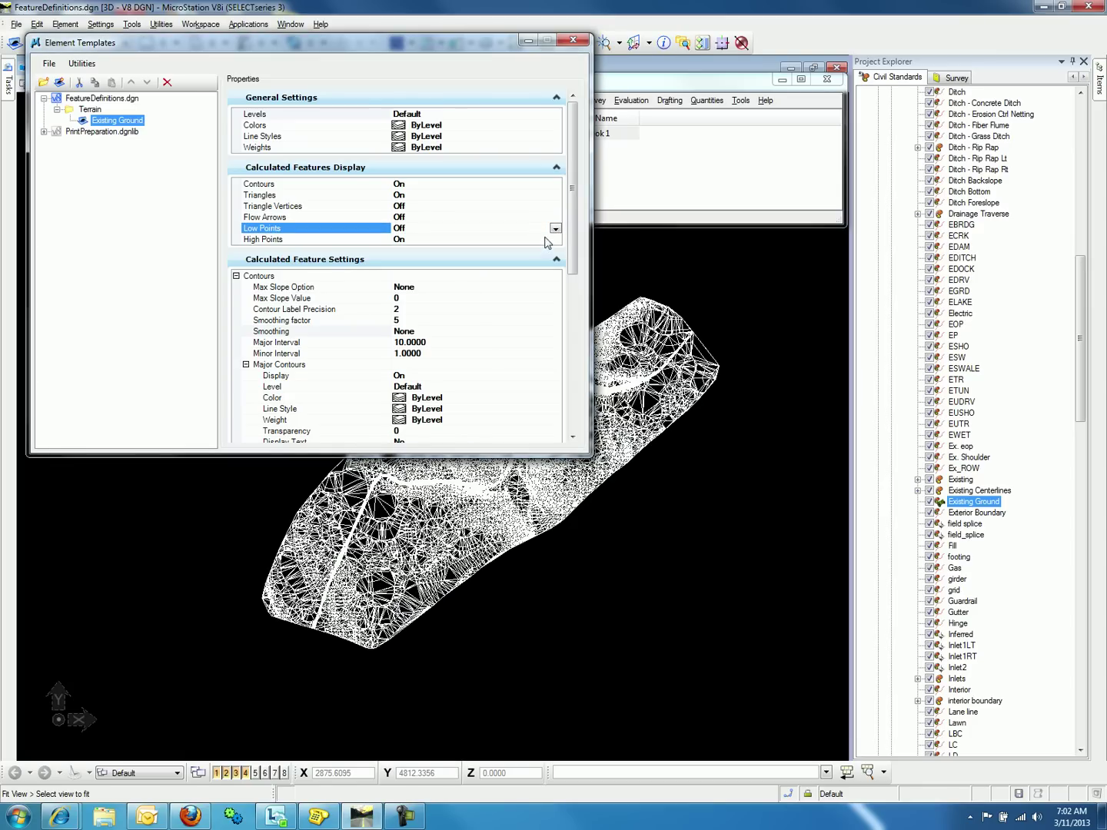
left_click(547, 239)
left_click(556, 239)
left_click(549, 257)
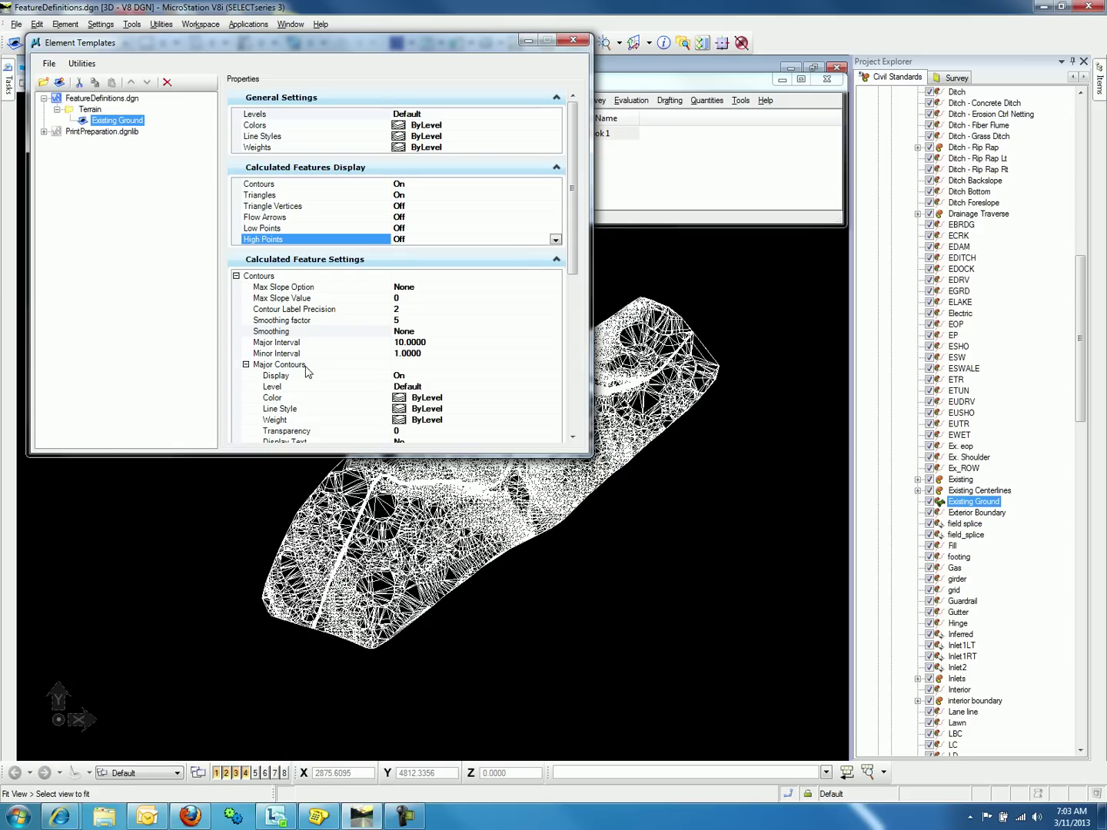
Step: Give major contours colour 3 (red), line style 0 and weight 3
left_click(307, 398)
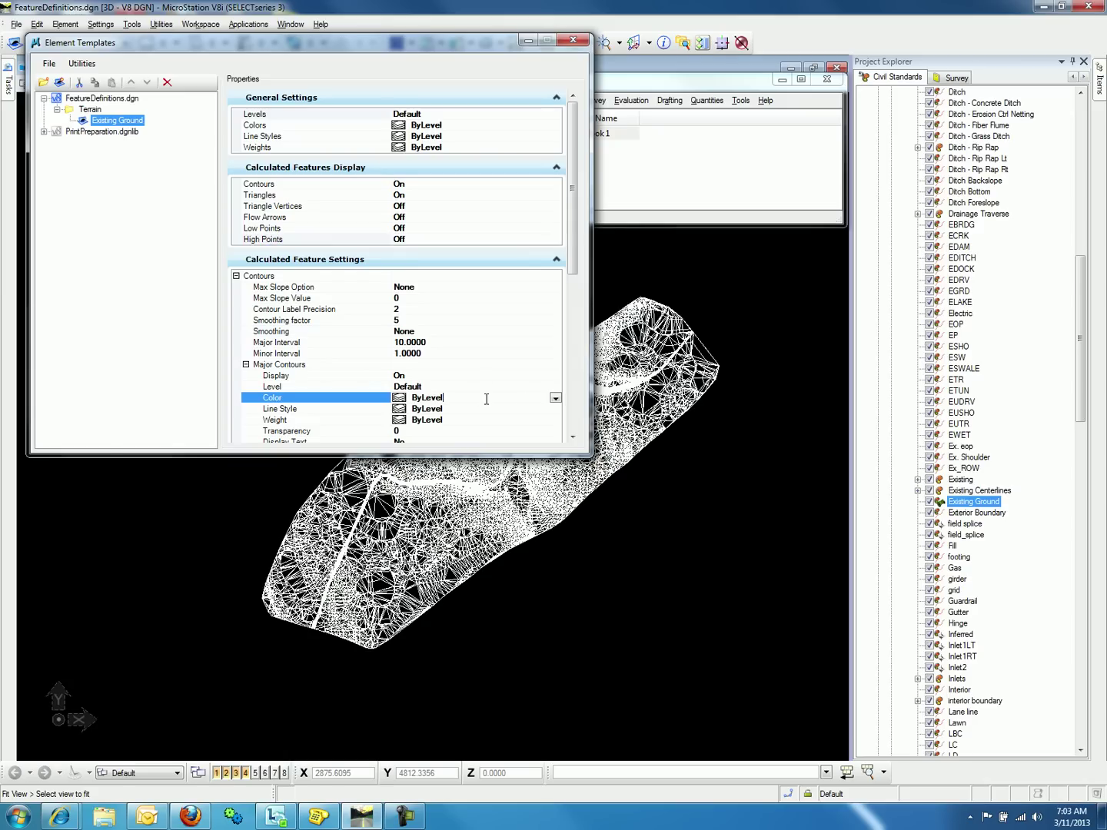
left_click(554, 397)
left_click(363, 452)
left_click(496, 410)
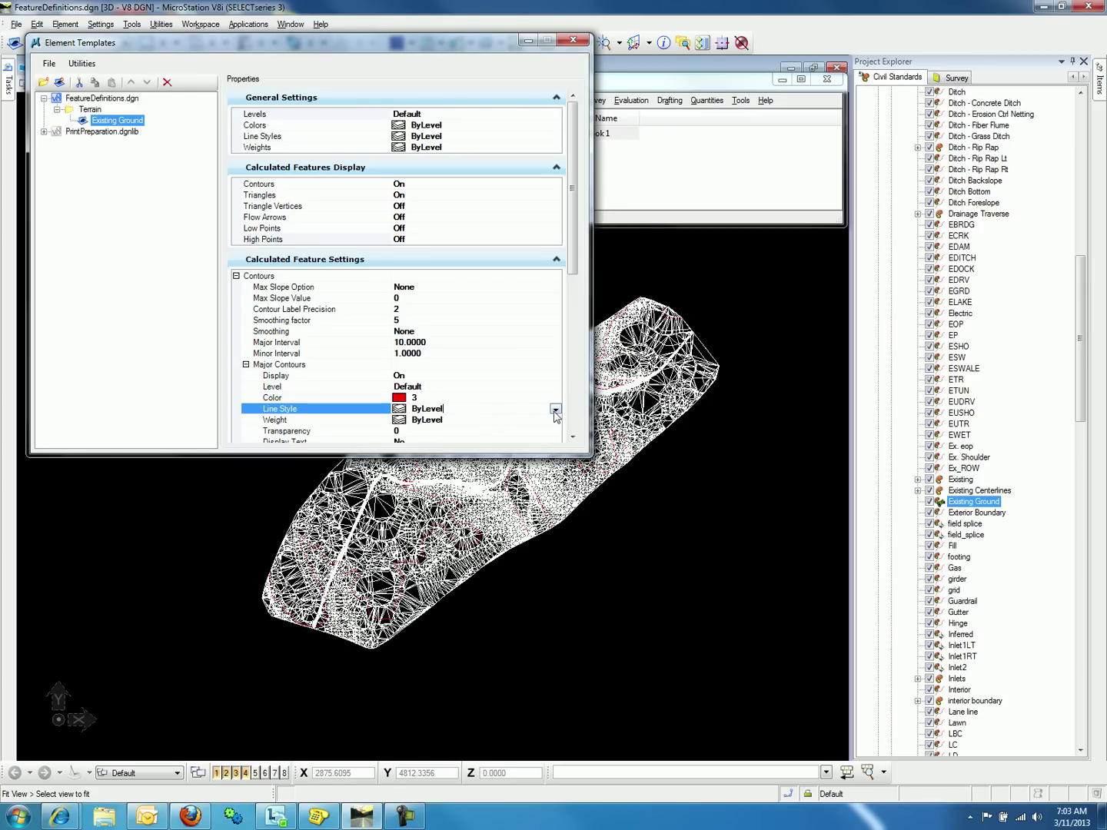
left_click(555, 409)
left_click(536, 440)
left_click(537, 423)
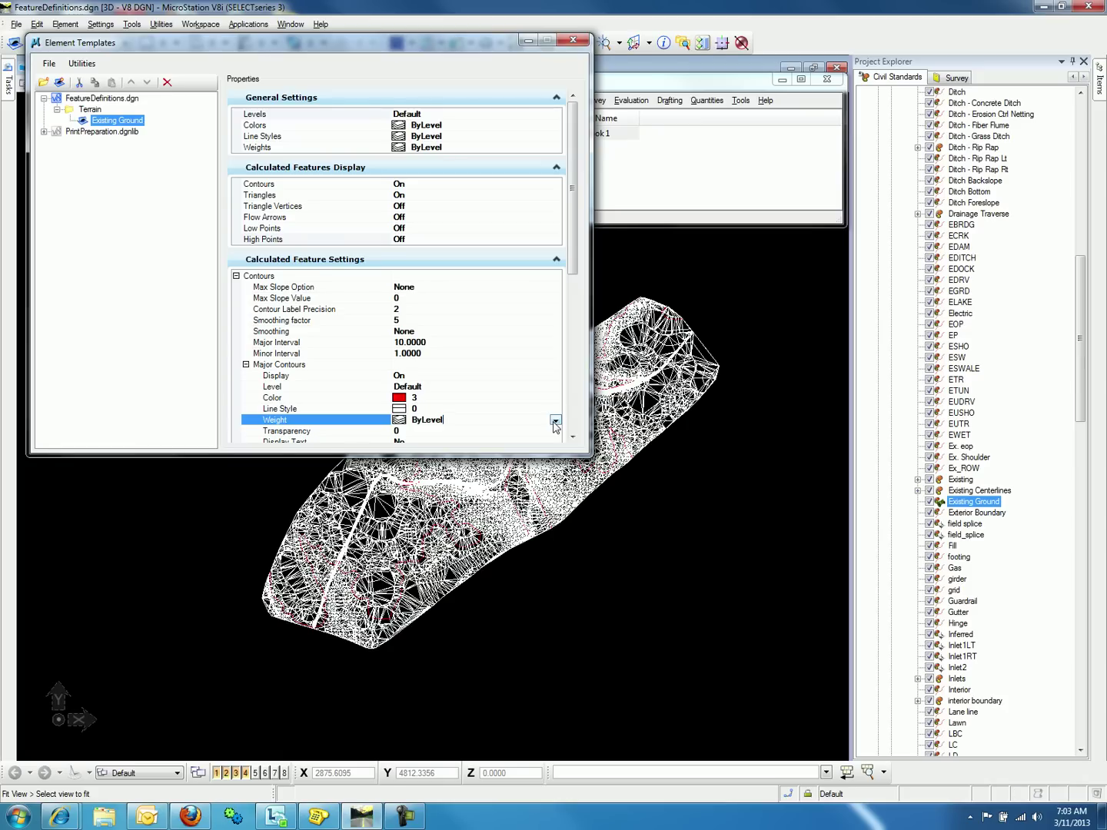
left_click(555, 419)
left_click(537, 480)
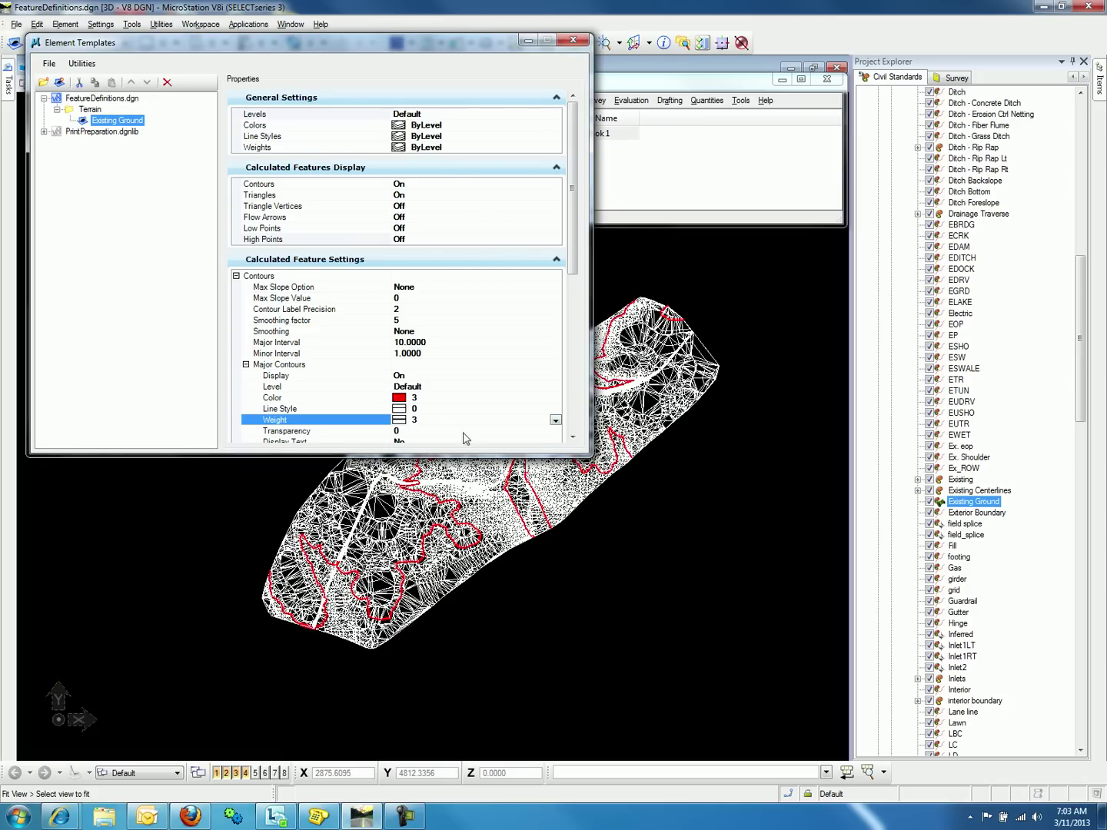
Step: Give the Minor Contours colour 4 (yellow), line style 0 and weight 2
left_click(245, 363)
left_click(246, 376)
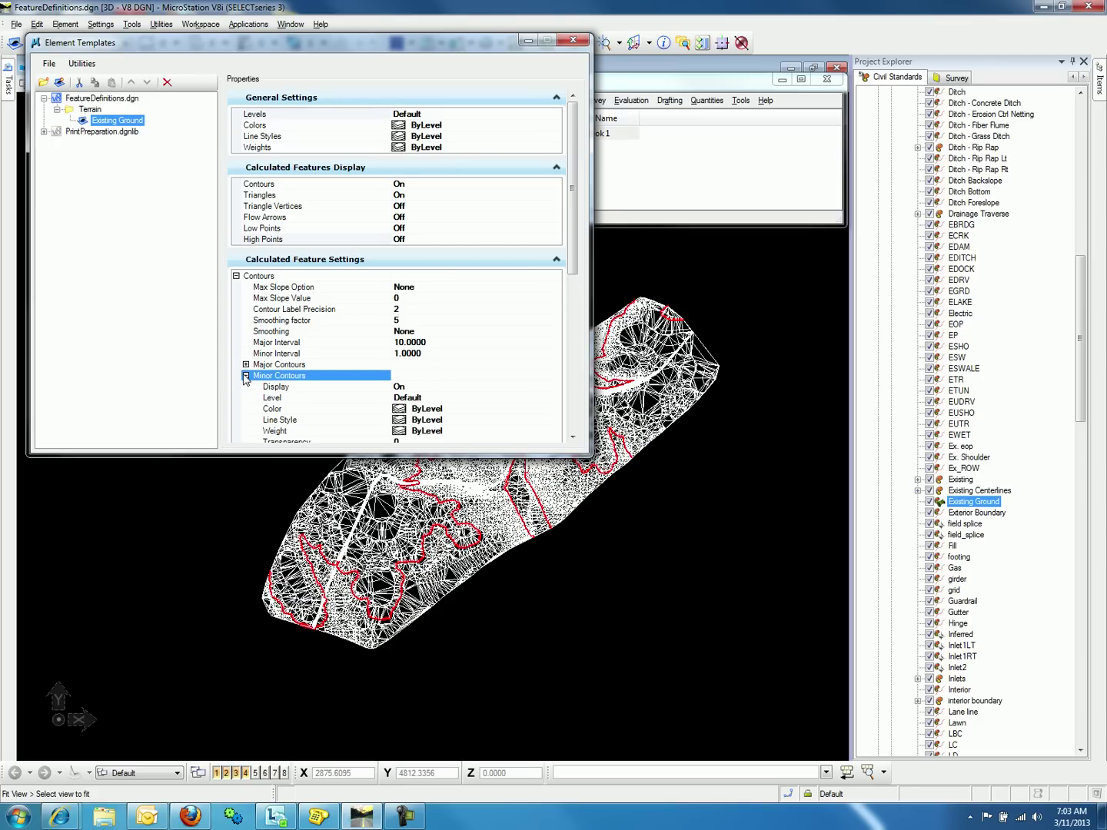
left_click(487, 411)
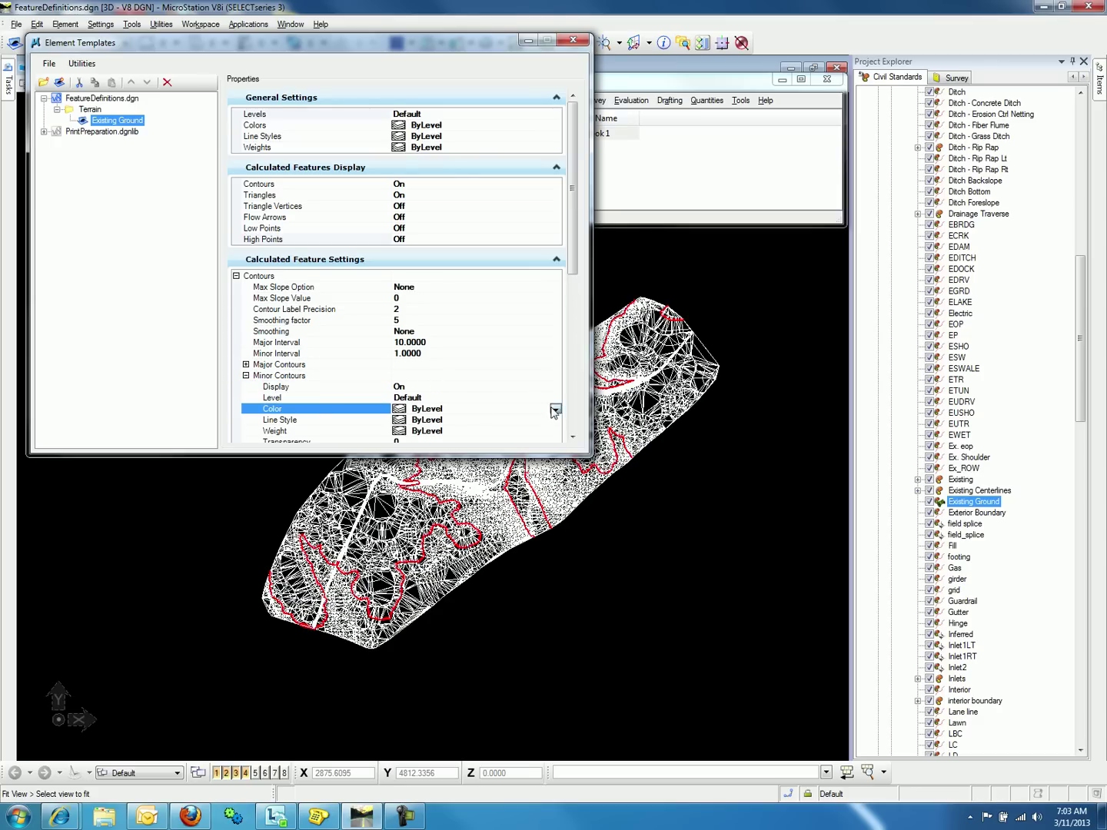
left_click(555, 409)
left_click(372, 462)
left_click(476, 419)
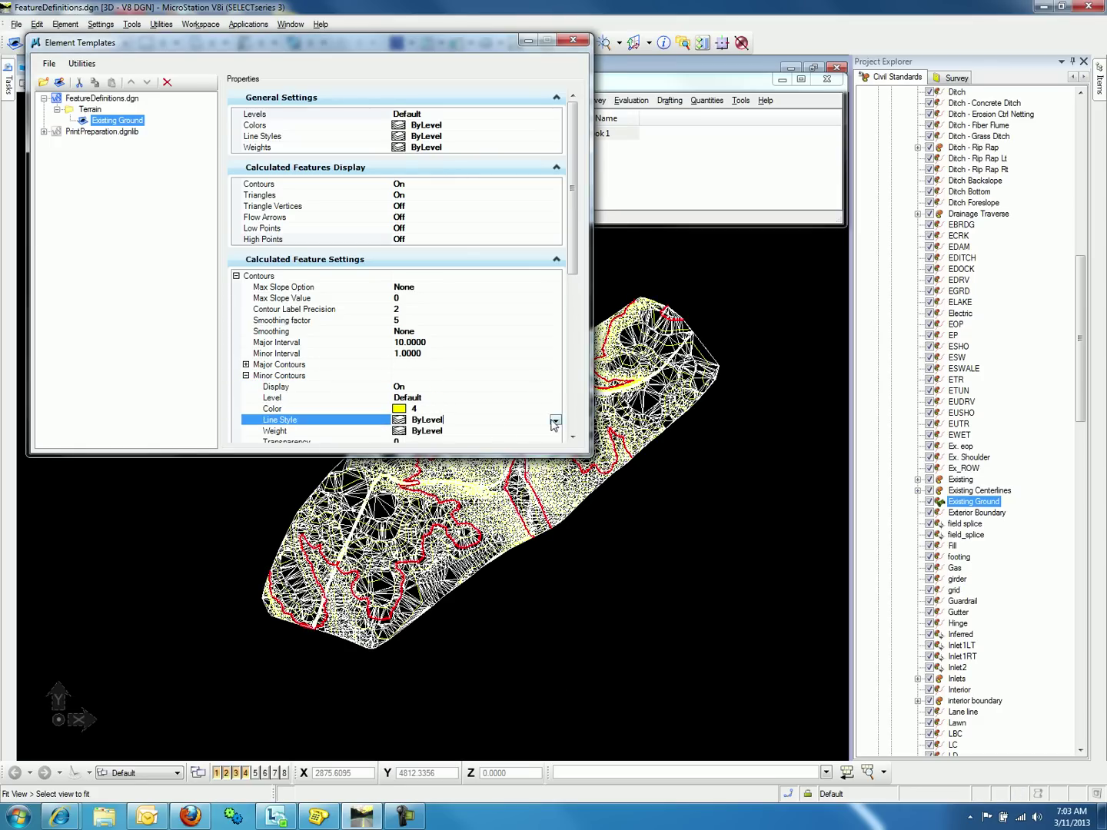
left_click(555, 419)
left_click(473, 451)
left_click(538, 432)
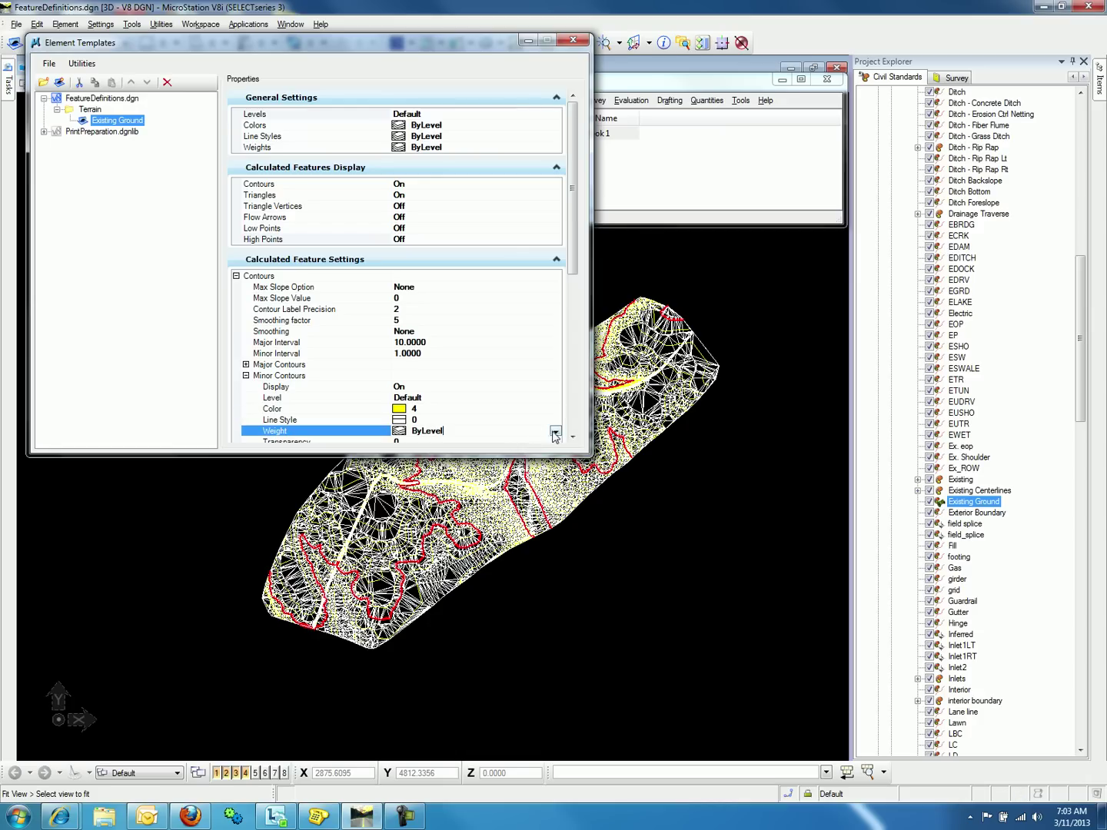
left_click(555, 432)
left_click(484, 481)
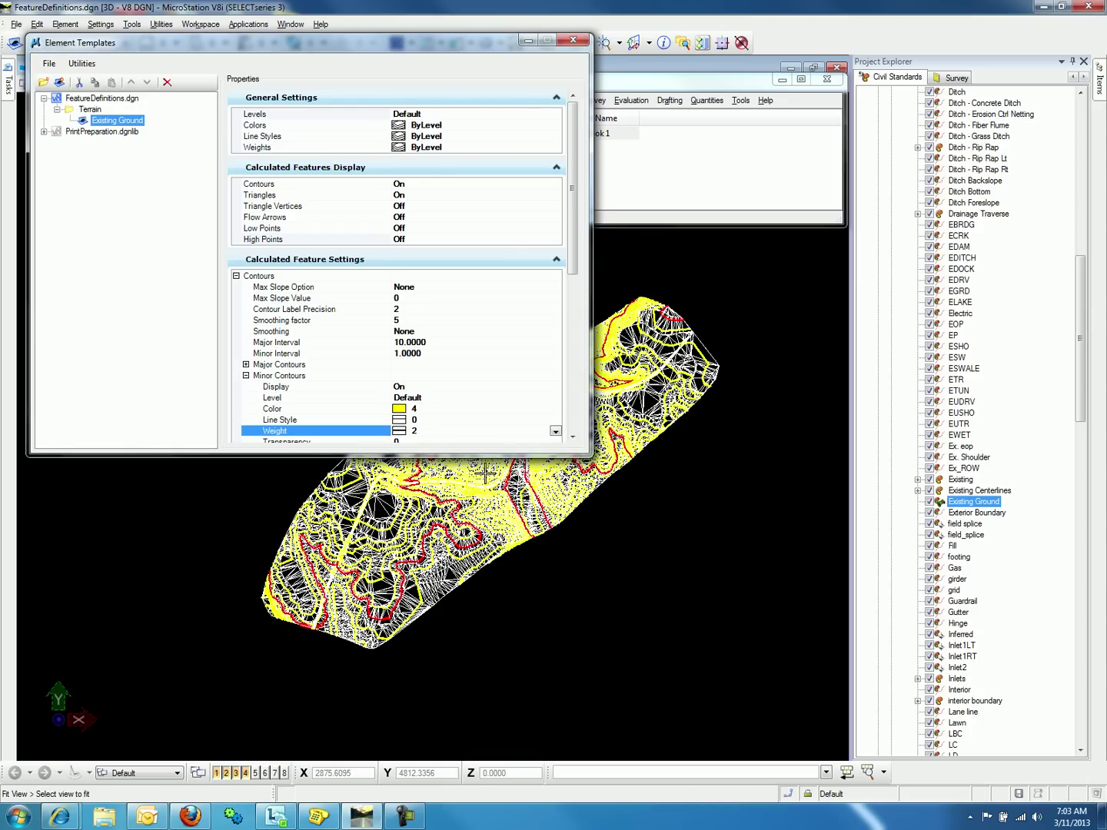
left_click(236, 275)
left_click(235, 287)
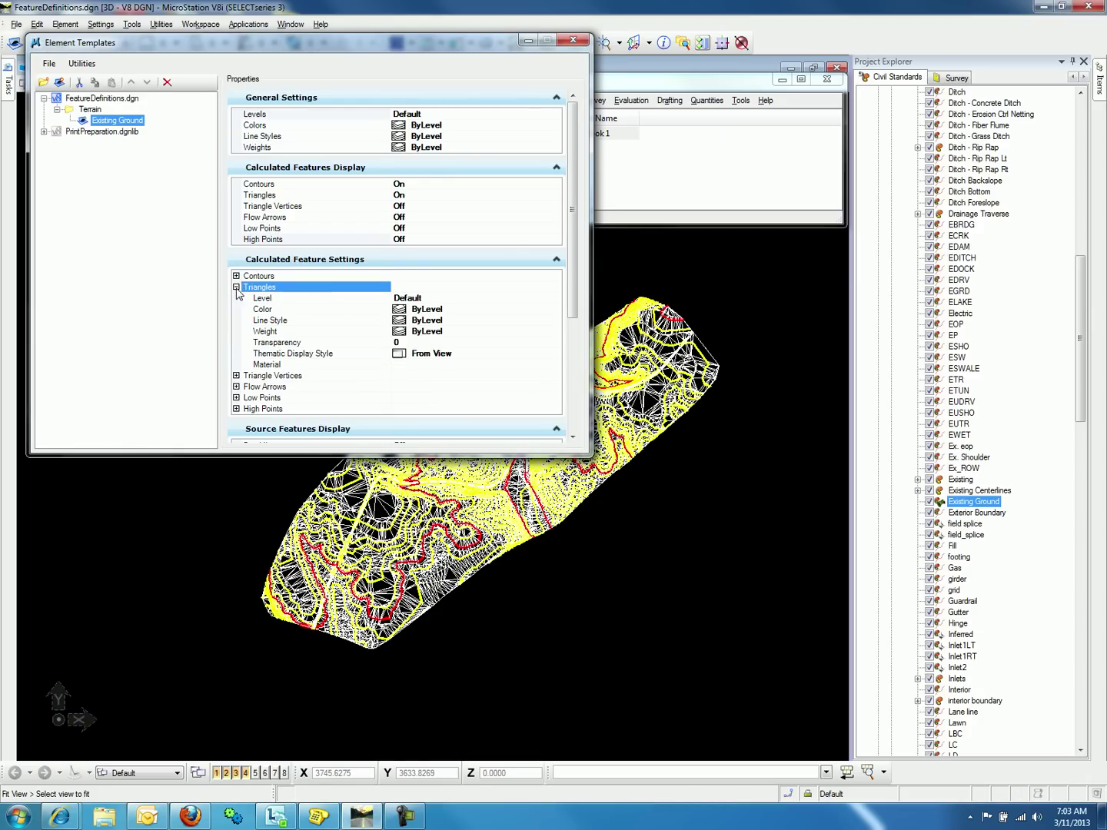
Step: Set the triangles to colour 2 (green), line style 0 and weight 0
left_click(444, 310)
left_click(555, 308)
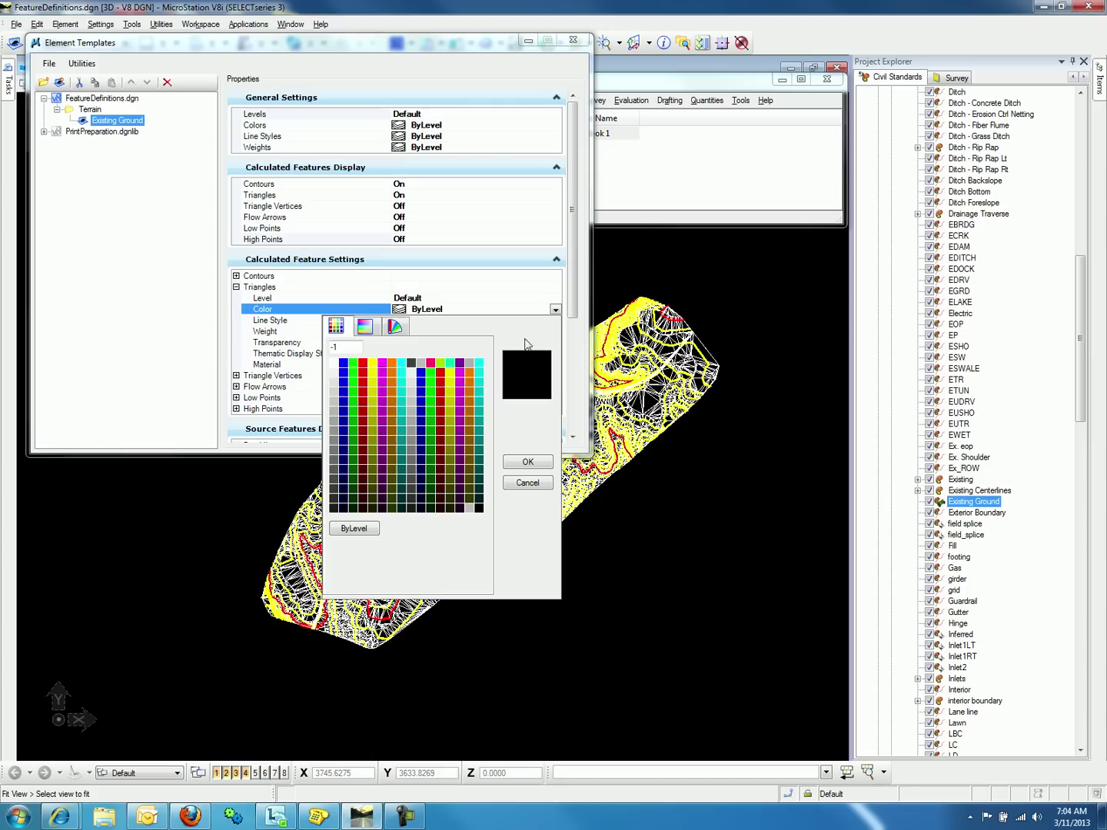
left_click(352, 363)
left_click(552, 320)
left_click(555, 320)
left_click(488, 360)
left_click(554, 331)
left_click(556, 331)
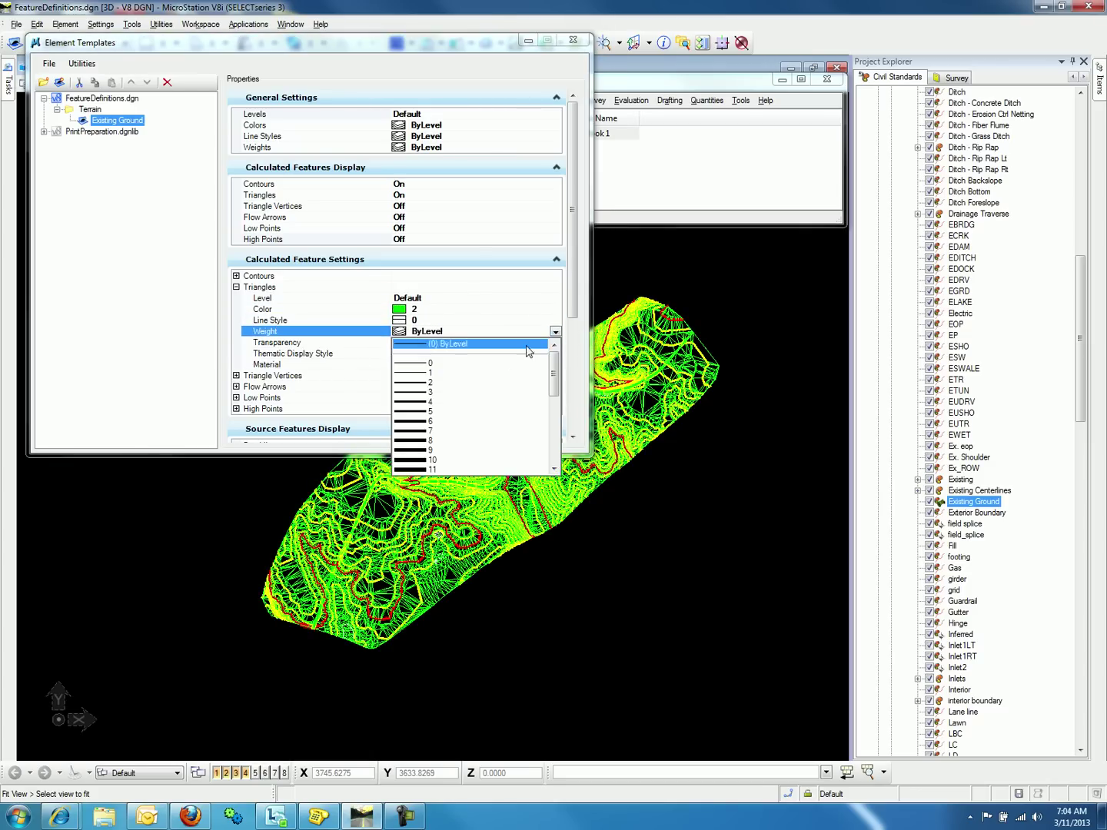
left_click(496, 363)
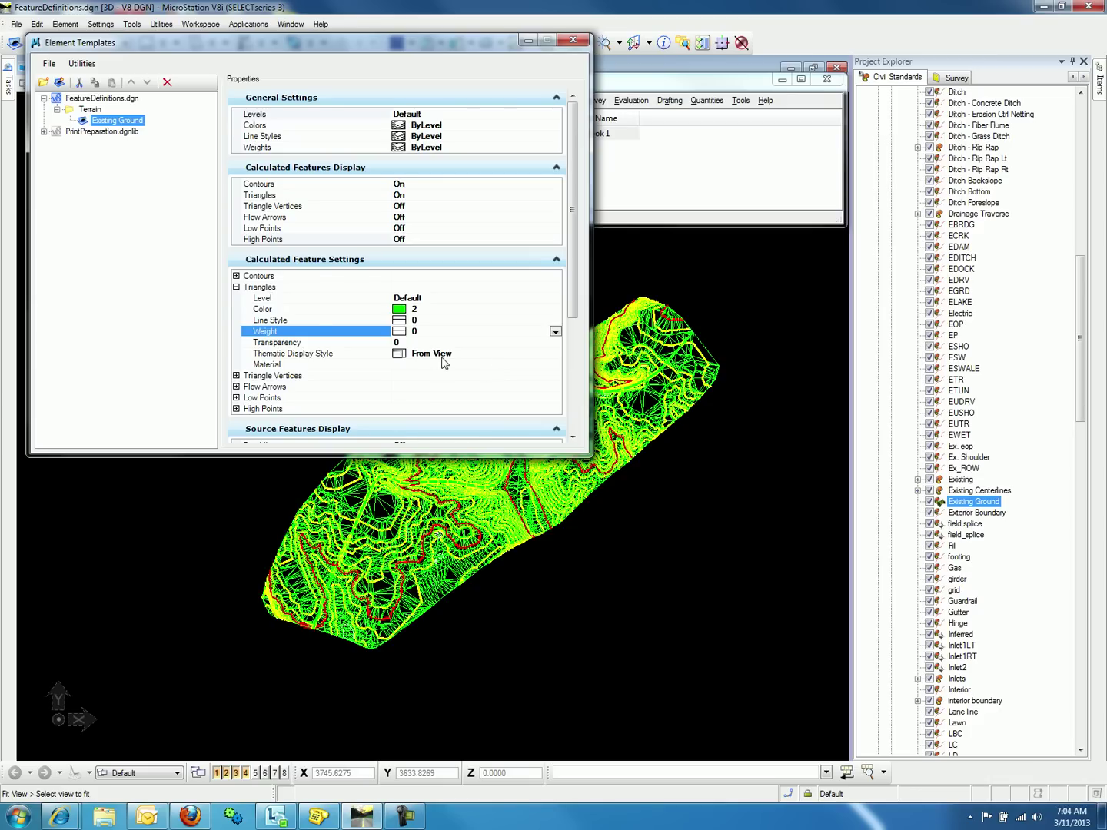
left_click(236, 287)
Step: Switch the Calculated Features Display Triangles setting to Off
left_click(474, 195)
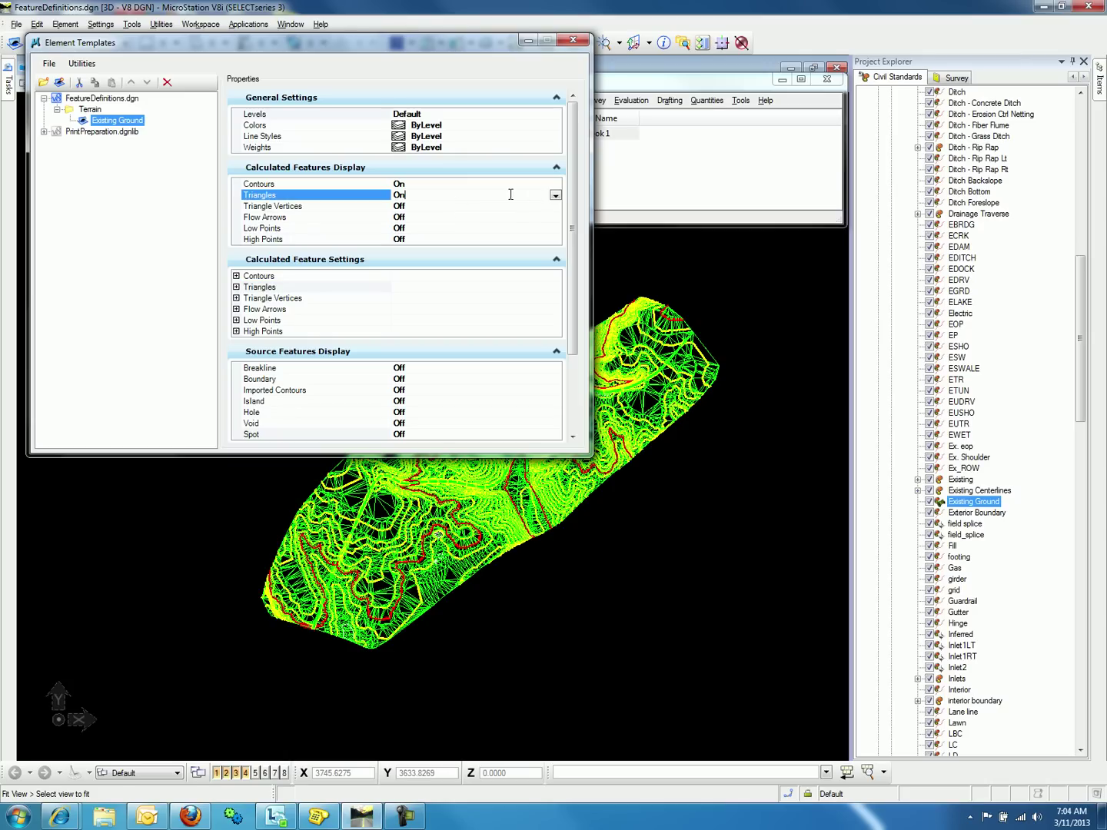
left_click(556, 194)
left_click(474, 209)
left_click_drag(497, 52, 495, 31)
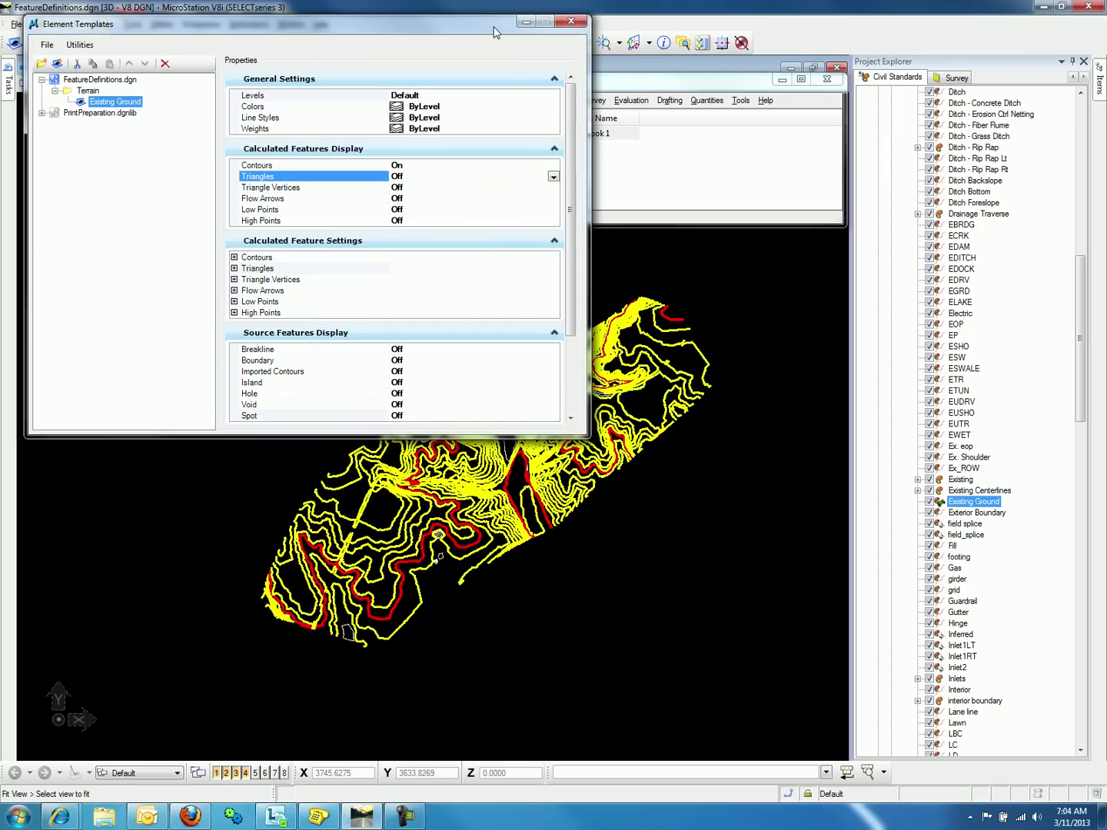